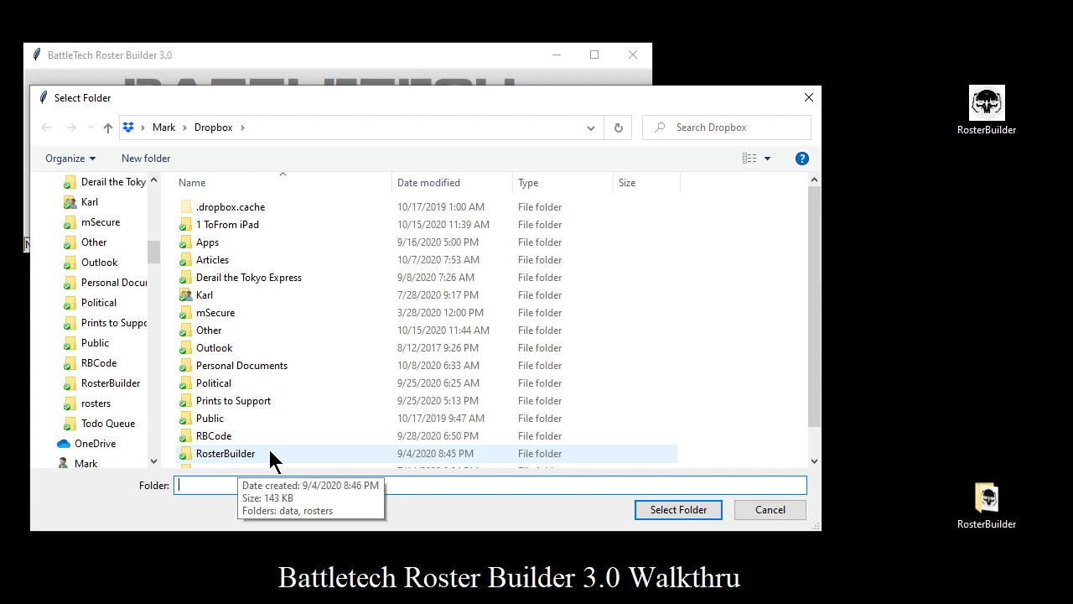
Step: Set the Dropbox folder itself as the profile data location, clearing the subfolder name, and keep duplicate profiles where they are
click(270, 453)
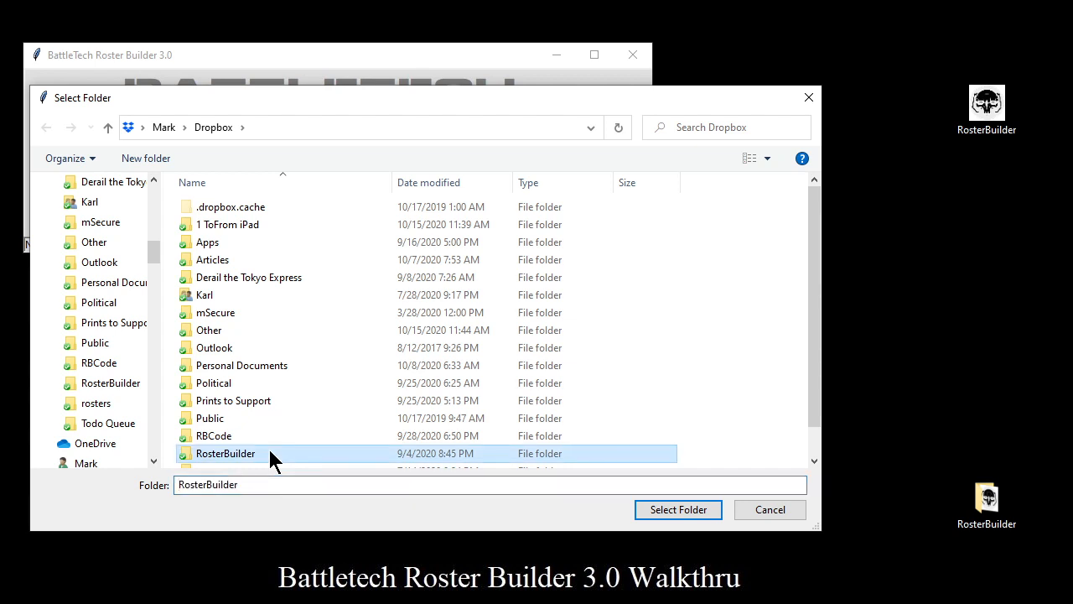
click(718, 366)
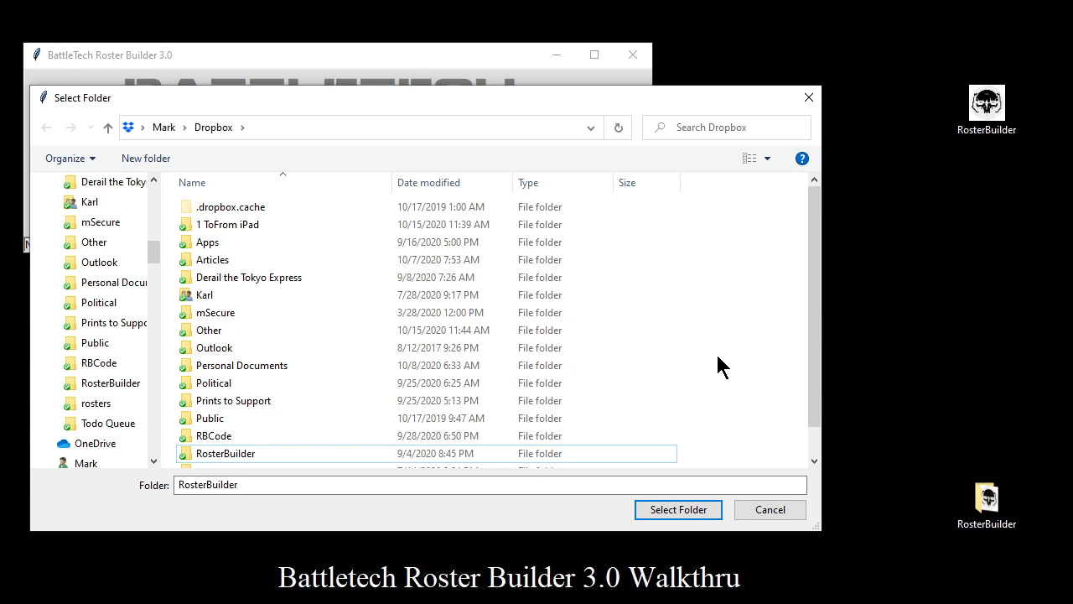
drag(244, 487, 135, 472)
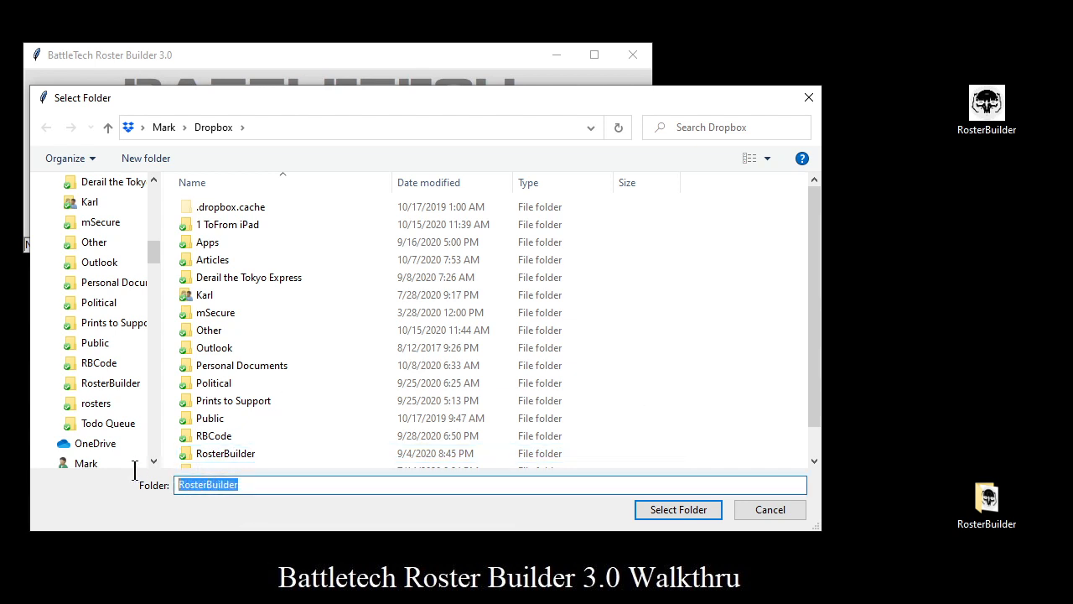
key(BackSpace)
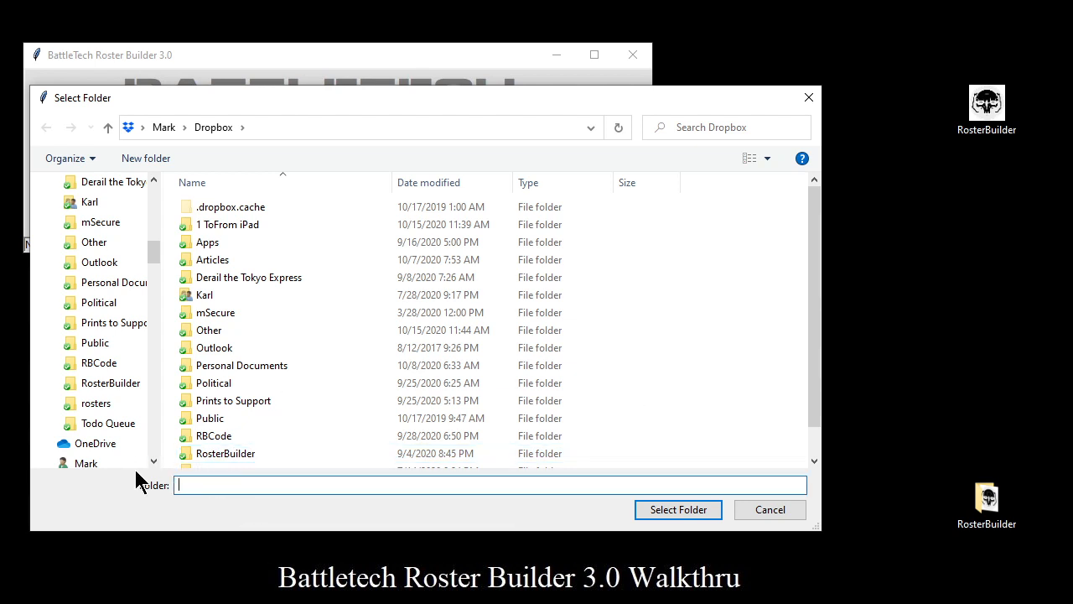
click(659, 513)
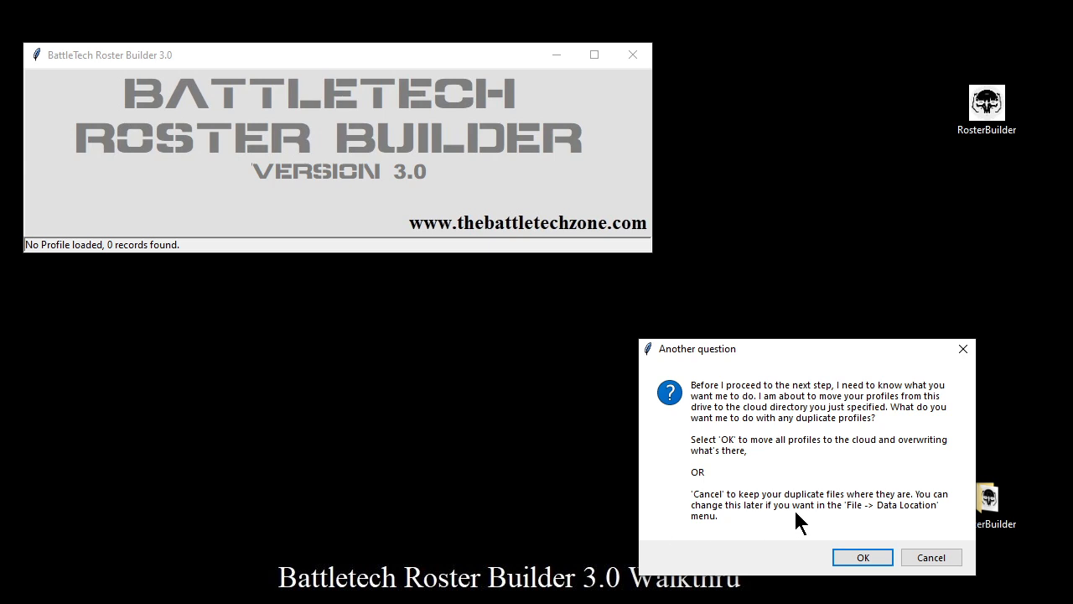
click(931, 558)
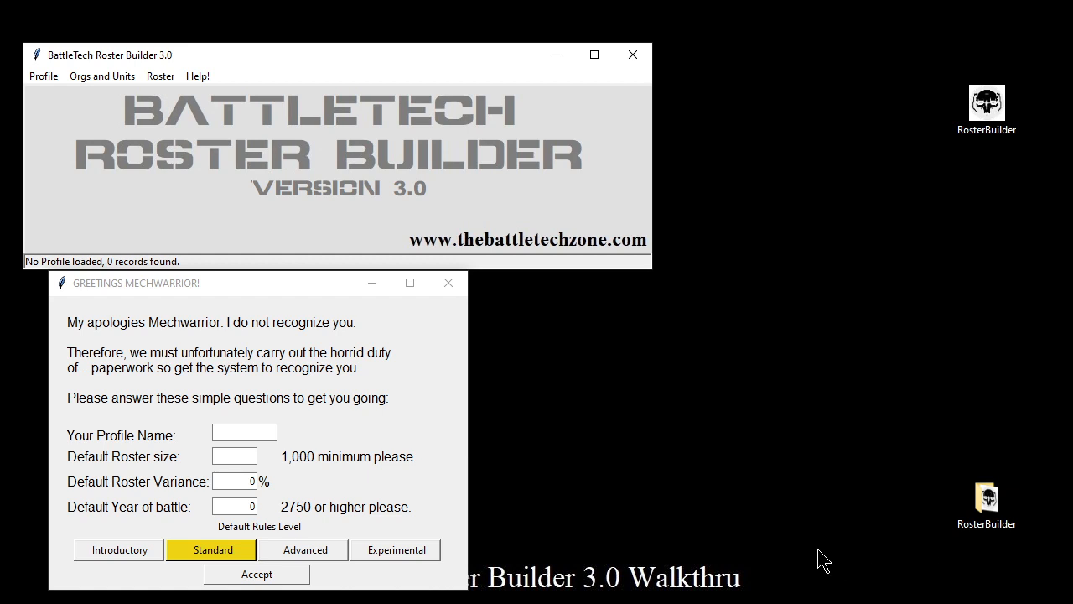
Step: Enter the profile name, a default roster size of 4000 and a default roster variance of 1%
click(230, 430)
click(226, 430)
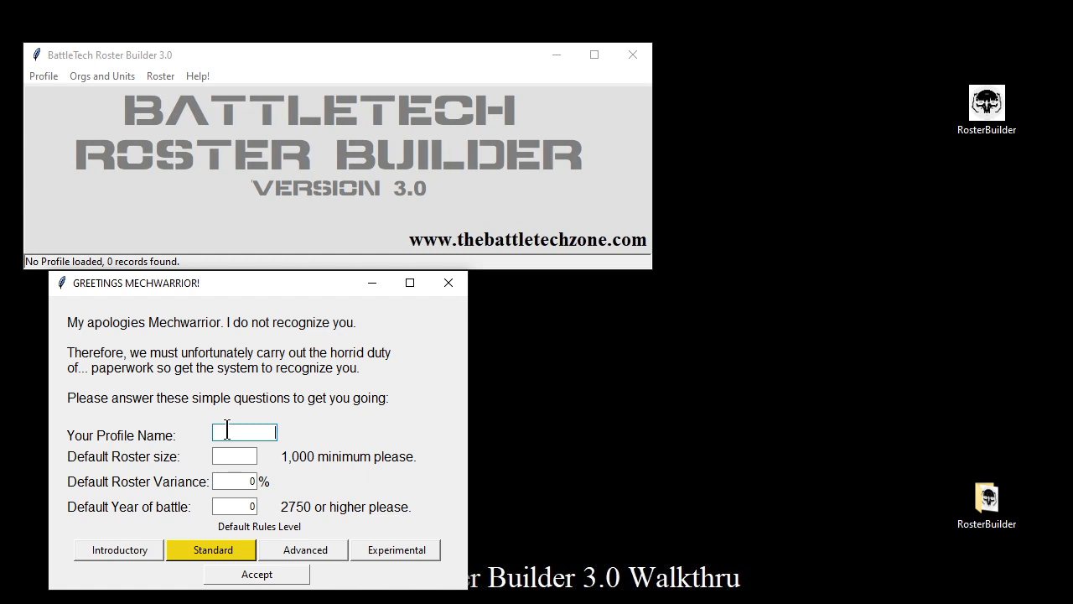
text(Kenny)
click(227, 454)
text(4000)
key(Tab)
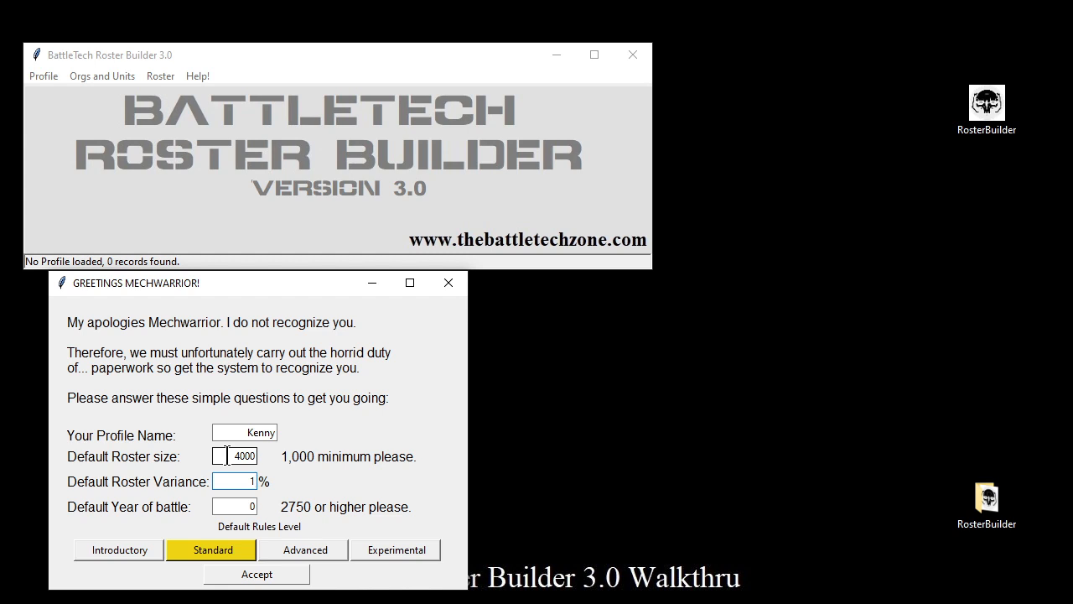
Step: Set the default battle year to 9999 and the rules level to Advanced, and create the profile
key(Tab)
text(9999)
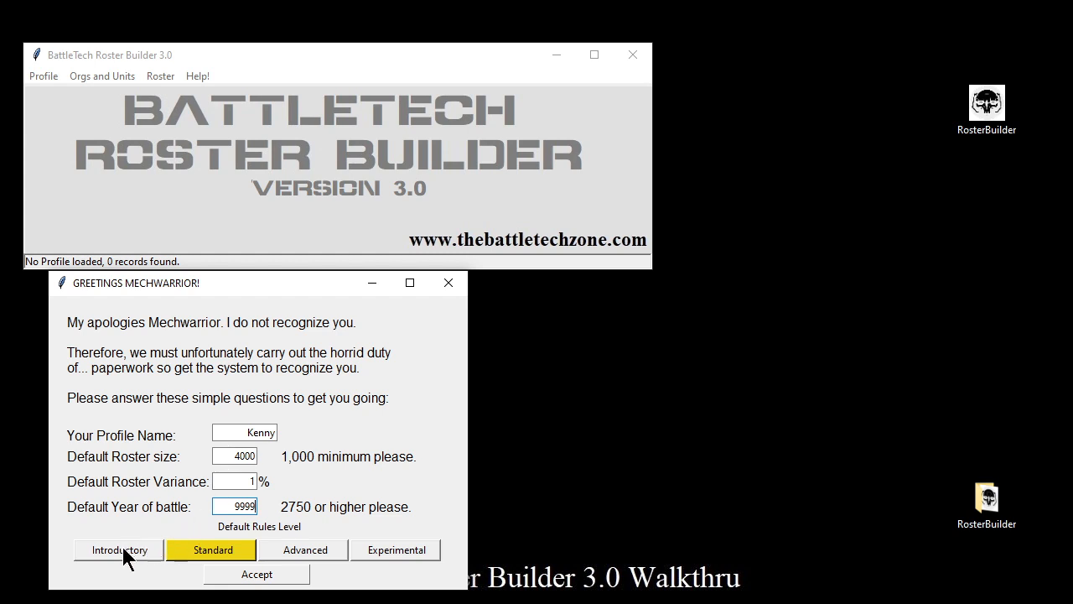
click(305, 552)
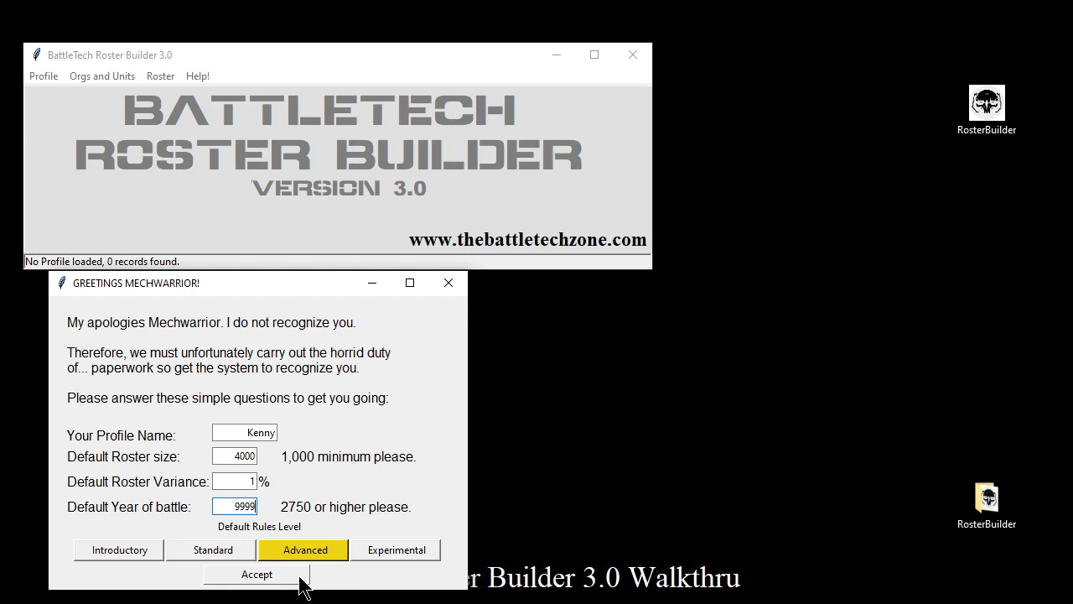
click(302, 585)
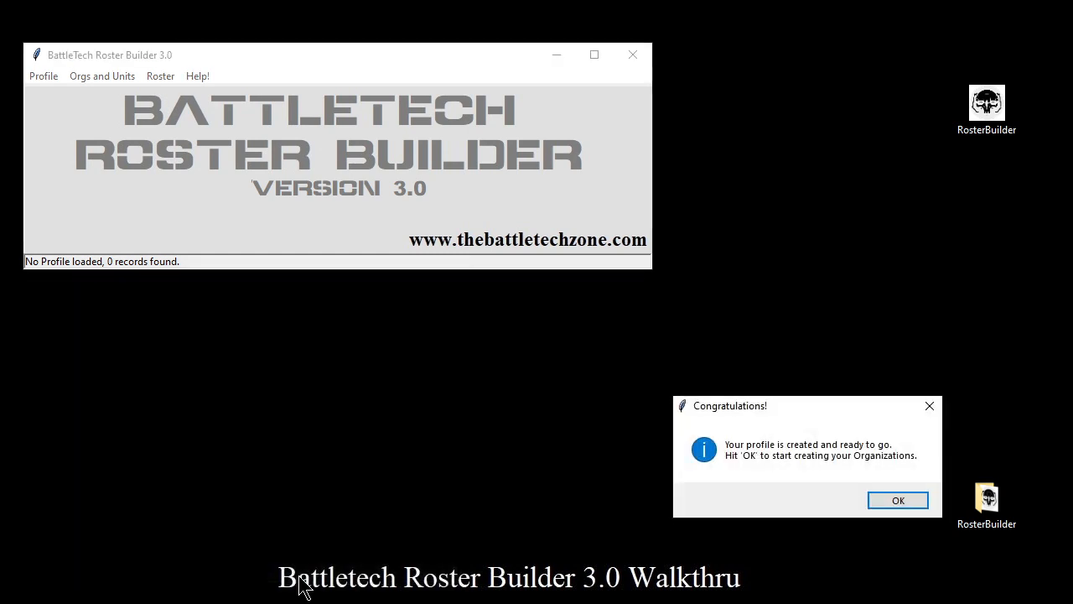
click(900, 501)
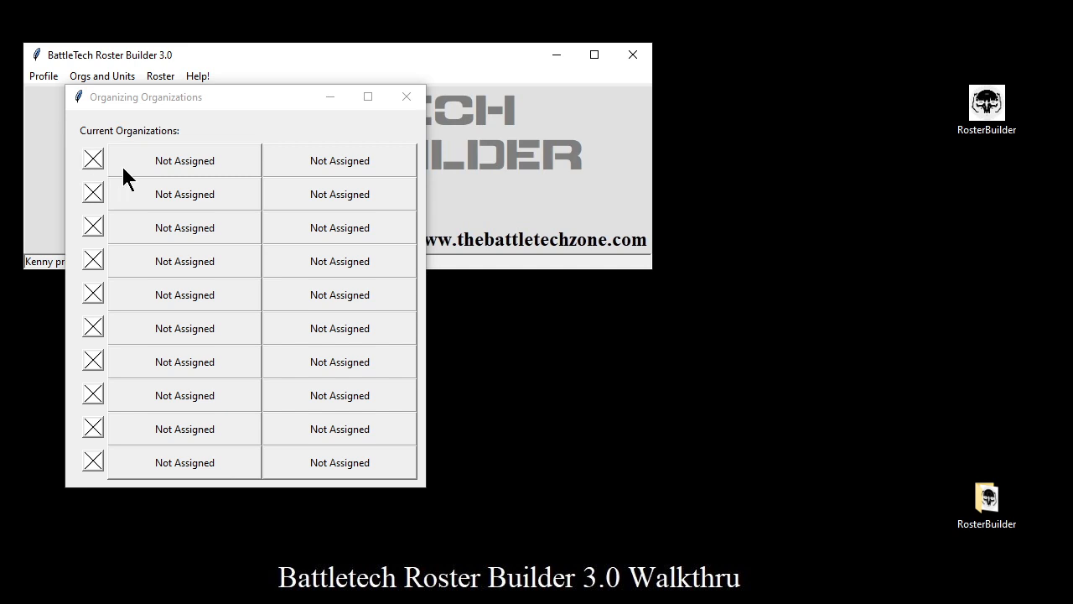
Step: Name the first organization Damage, Inc. and give it the IS Square Battalion w/Command Lance structure
click(203, 165)
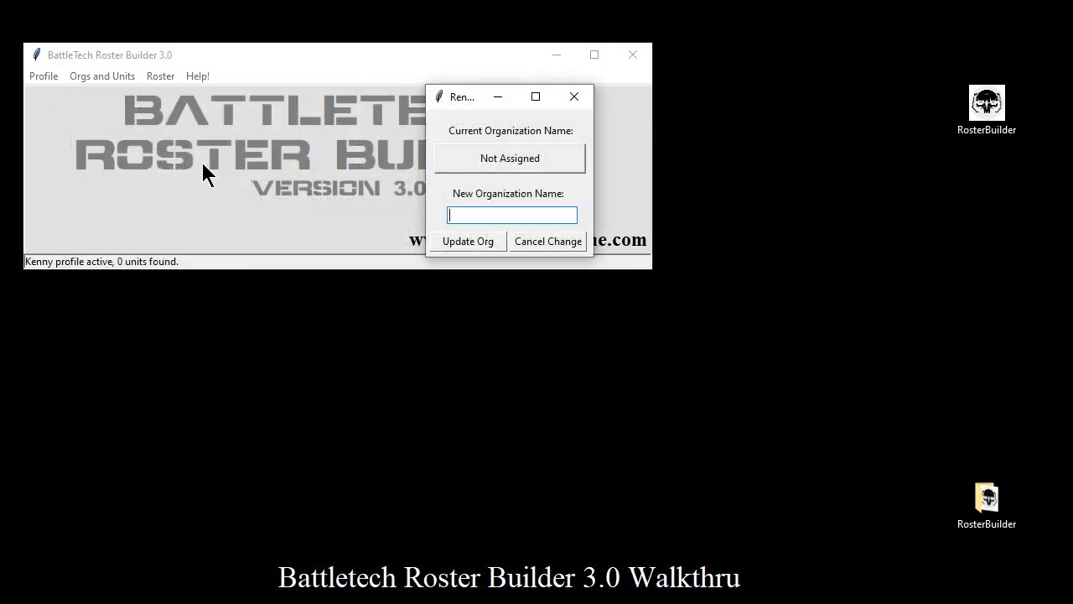
text(Damage, Inc.)
key(Return)
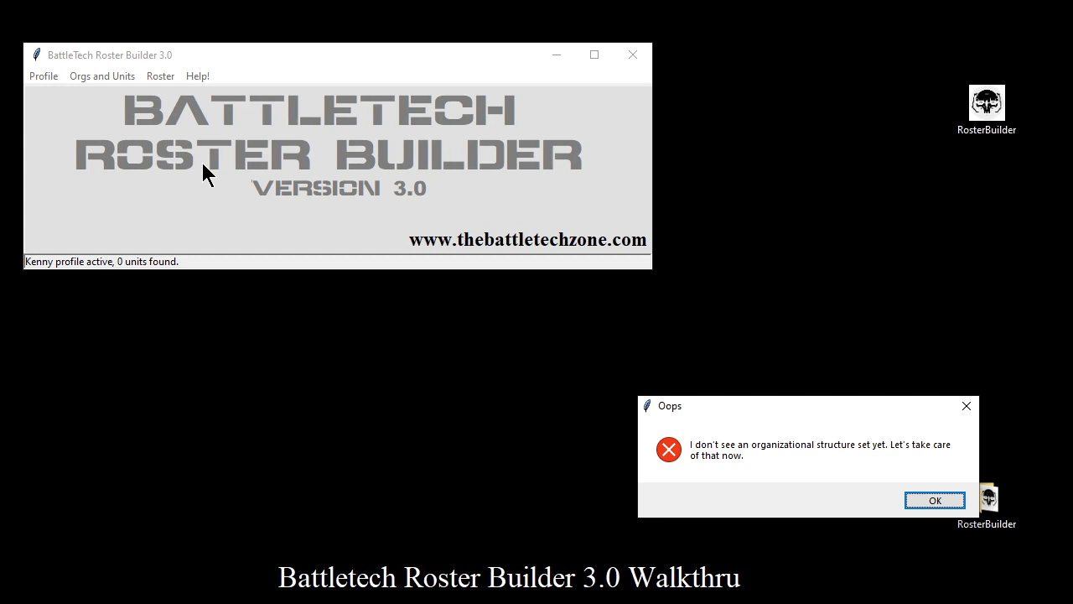
key(Return)
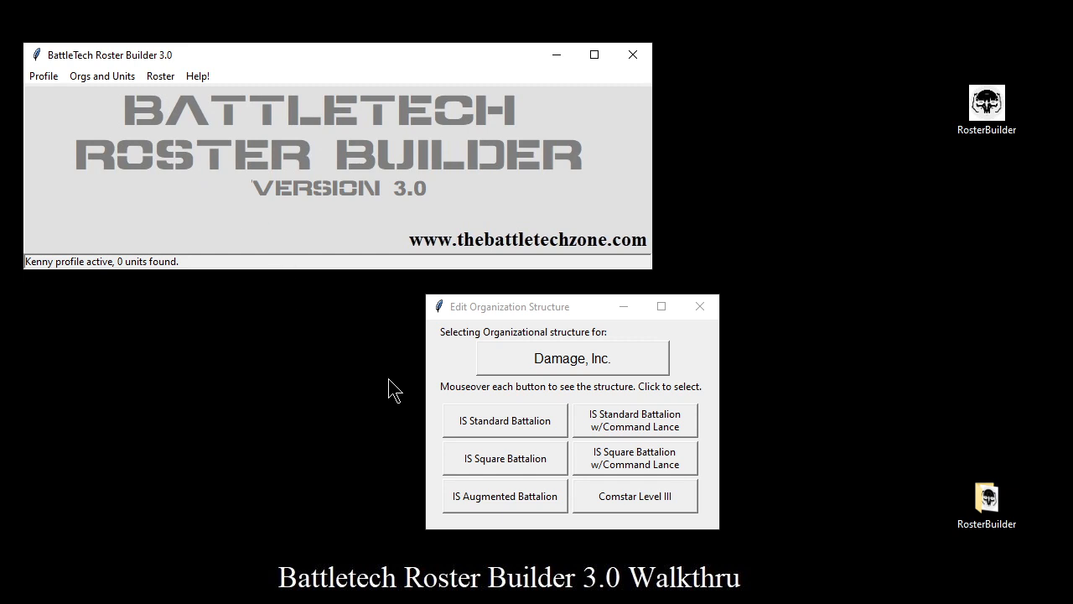
mouse_move(507, 421)
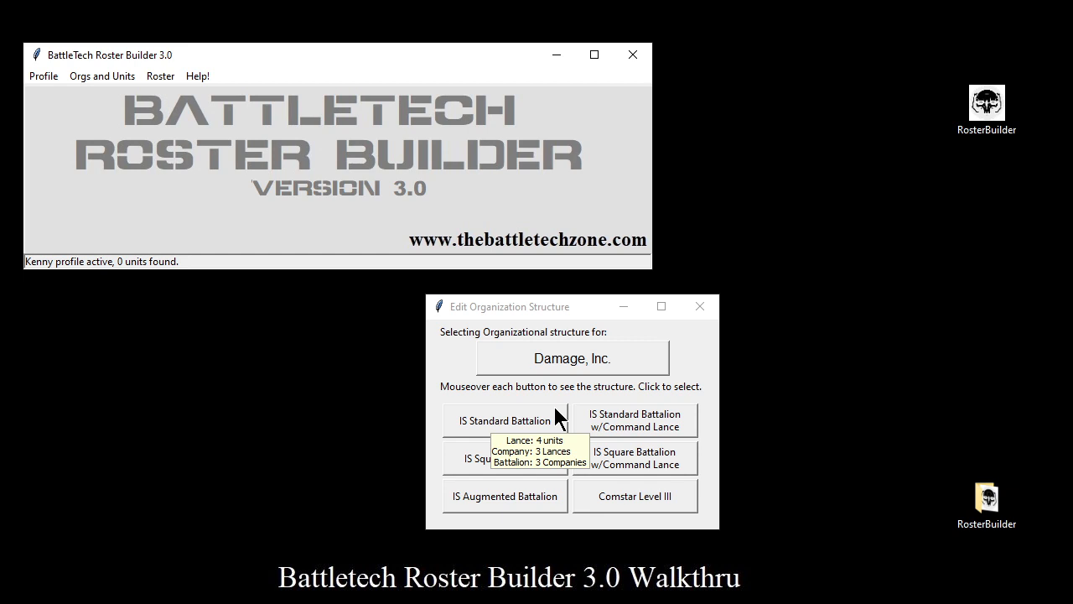
mouse_move(656, 450)
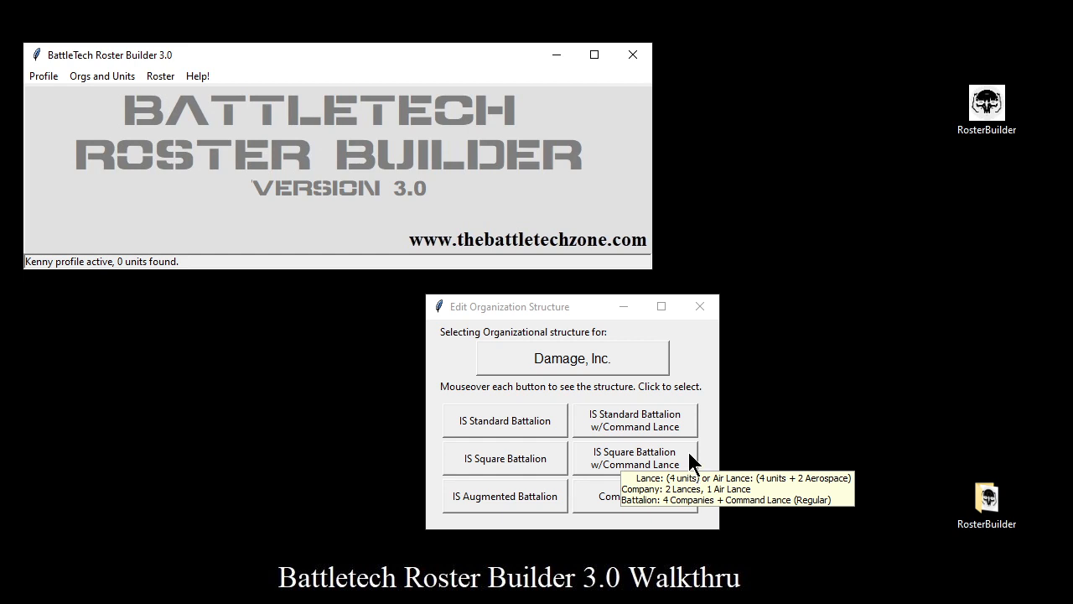
click(689, 456)
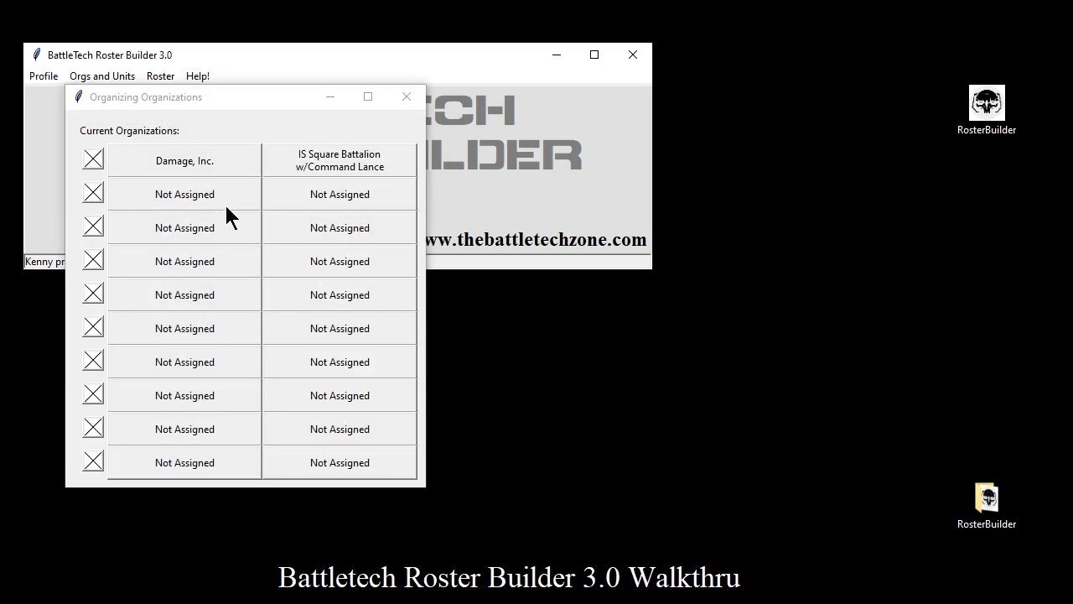
Step: Name the second organization Group W with the IS Standard Battalion structure, and close the organizations list
click(227, 200)
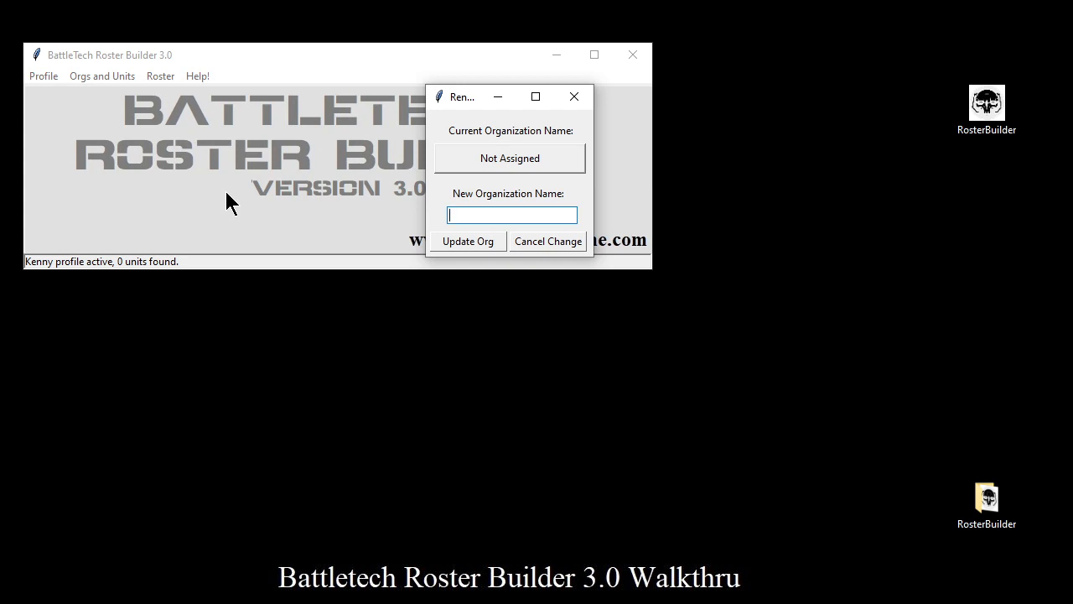
text(Group W)
key(Return)
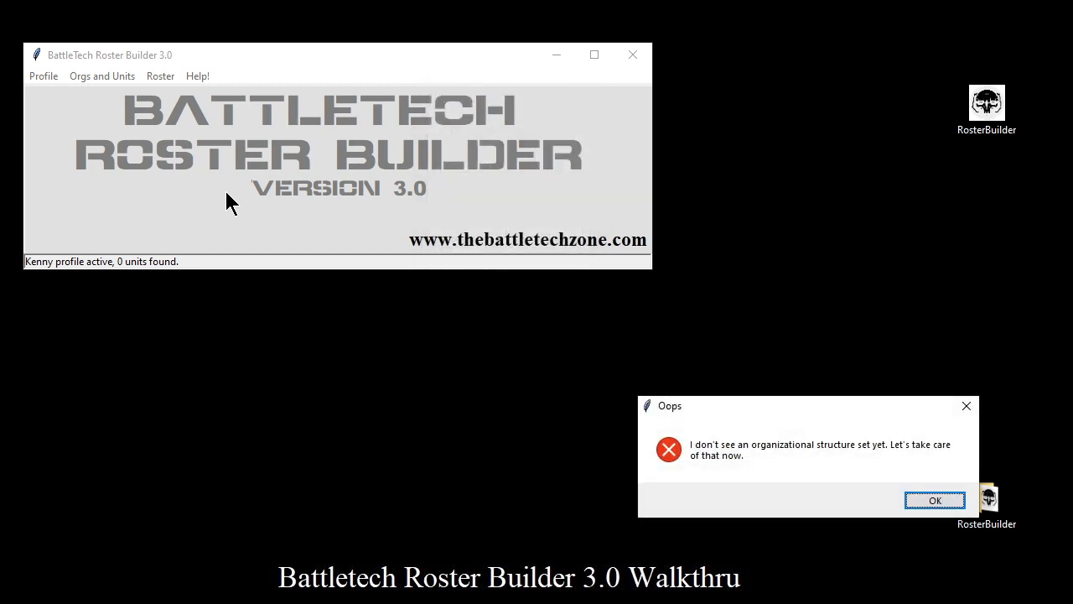
key(Return)
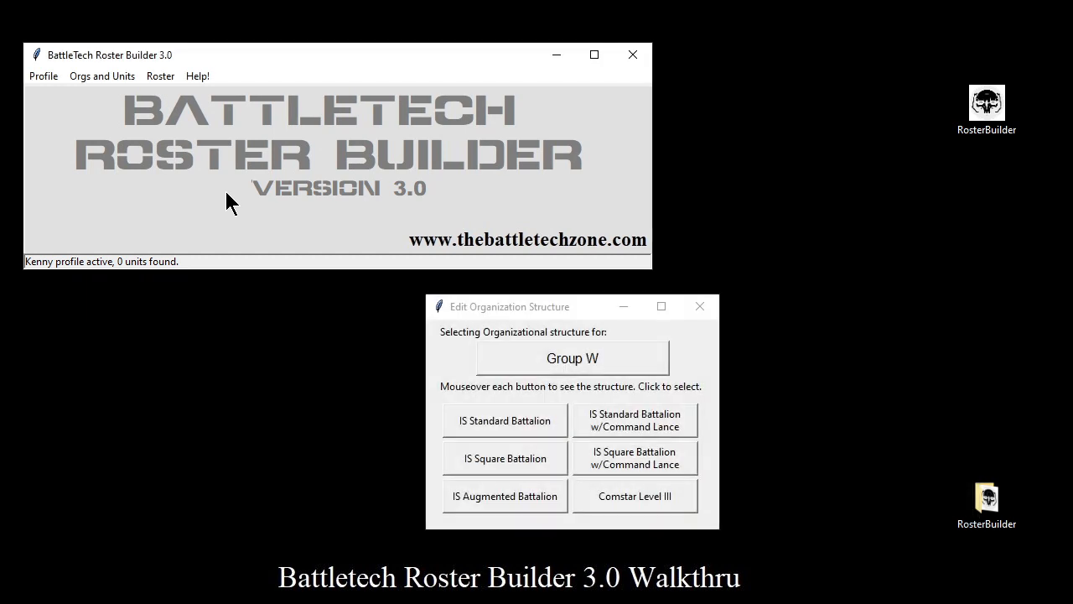
mouse_move(559, 412)
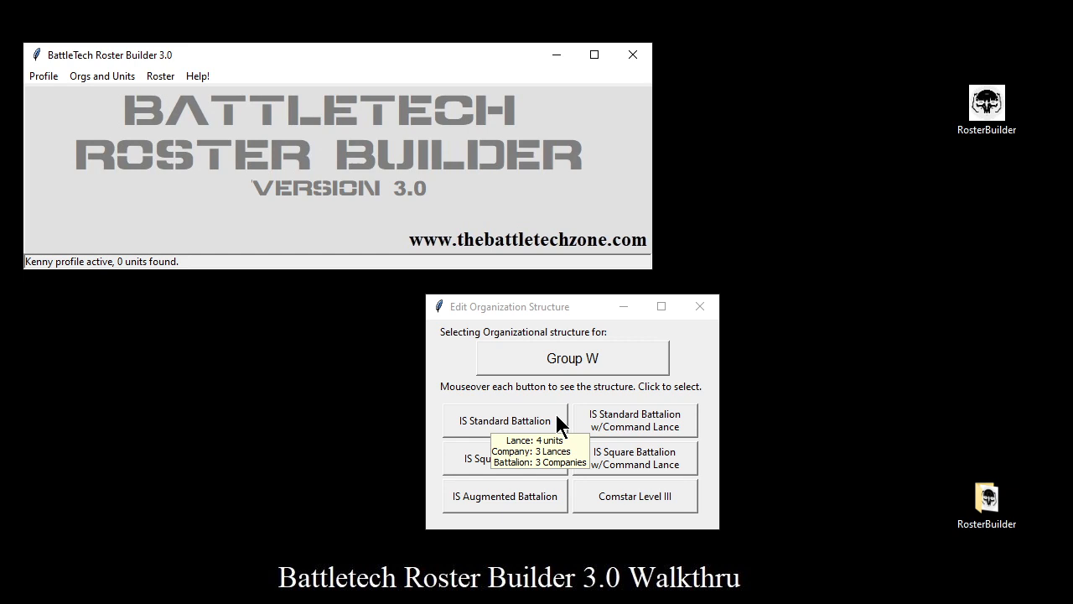
click(557, 419)
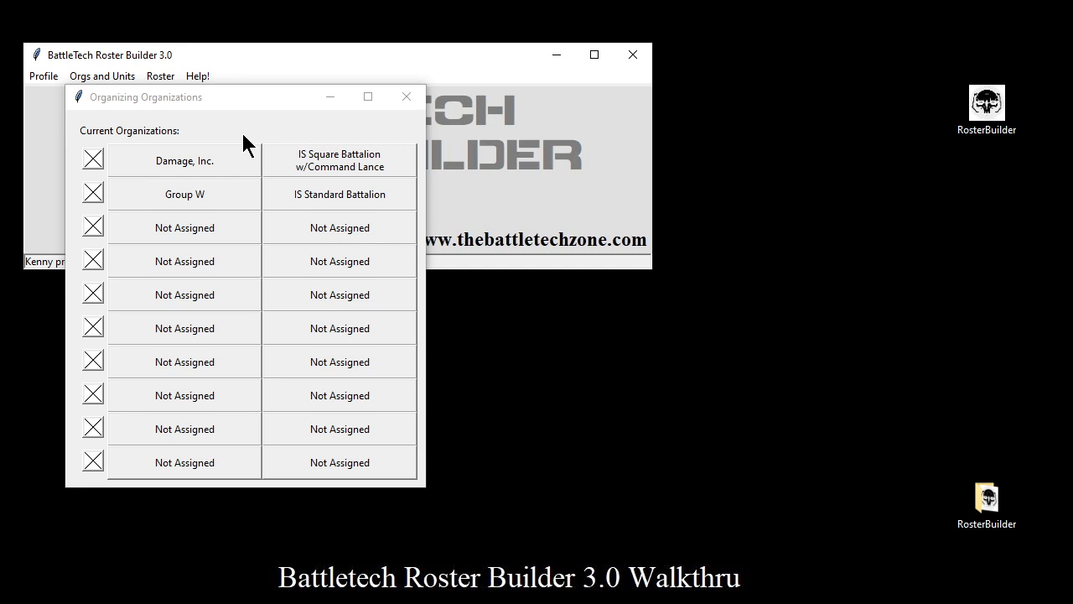
click(417, 104)
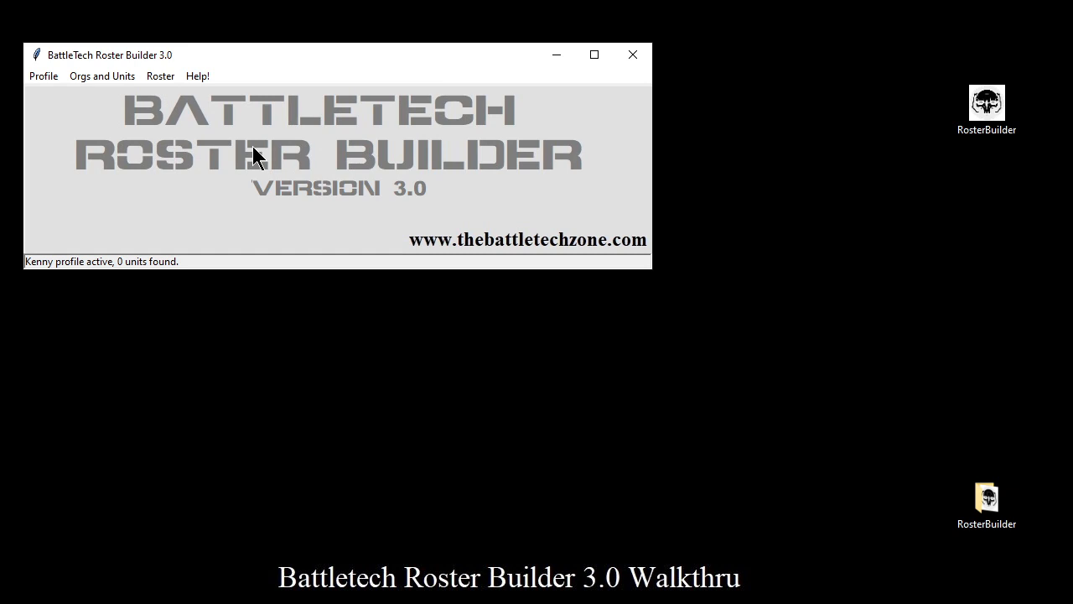
click(30, 78)
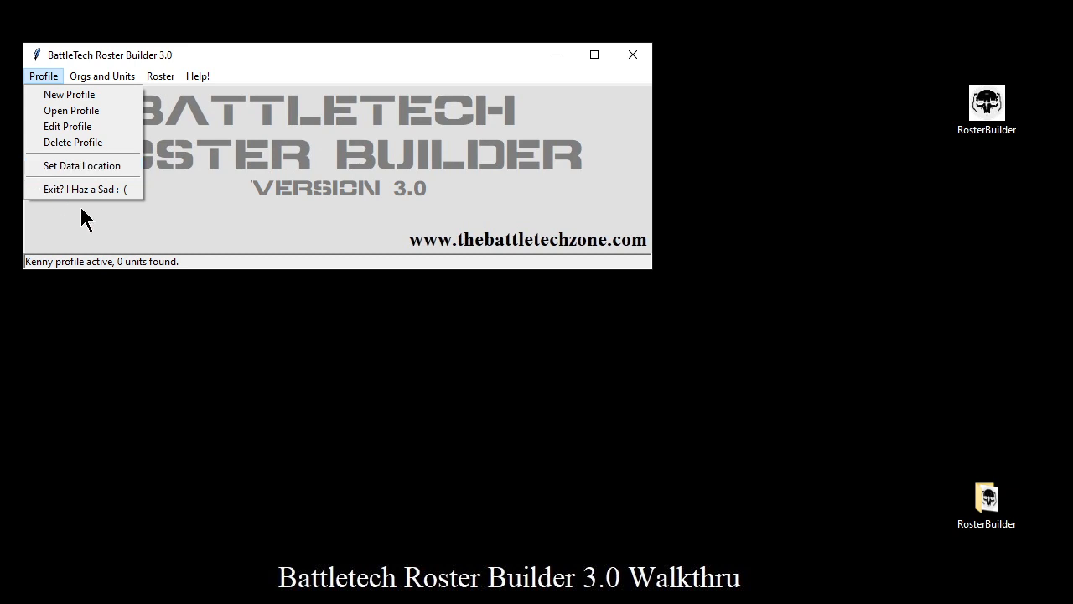
click(227, 103)
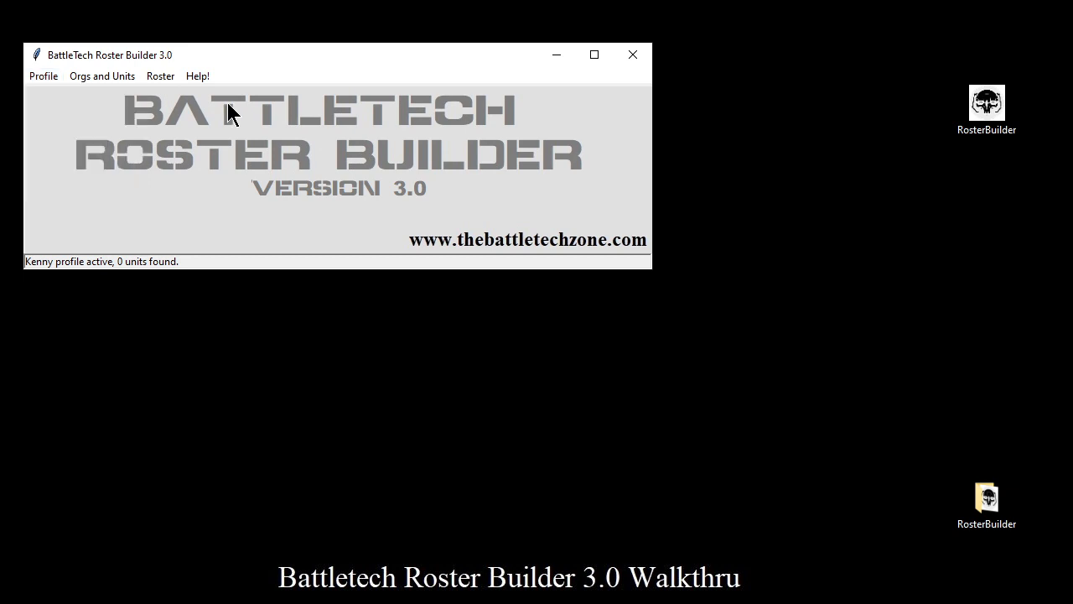
Step: Start a non-canon unit with short name Warhamster, full name Really Big Warhamster and model WHH-3A
click(132, 74)
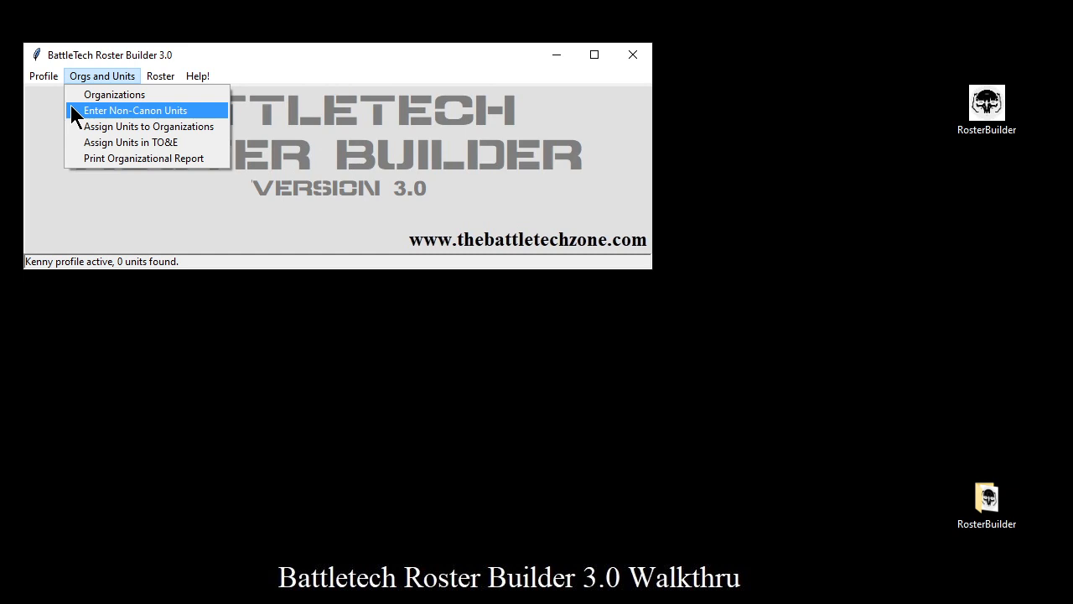
click(74, 115)
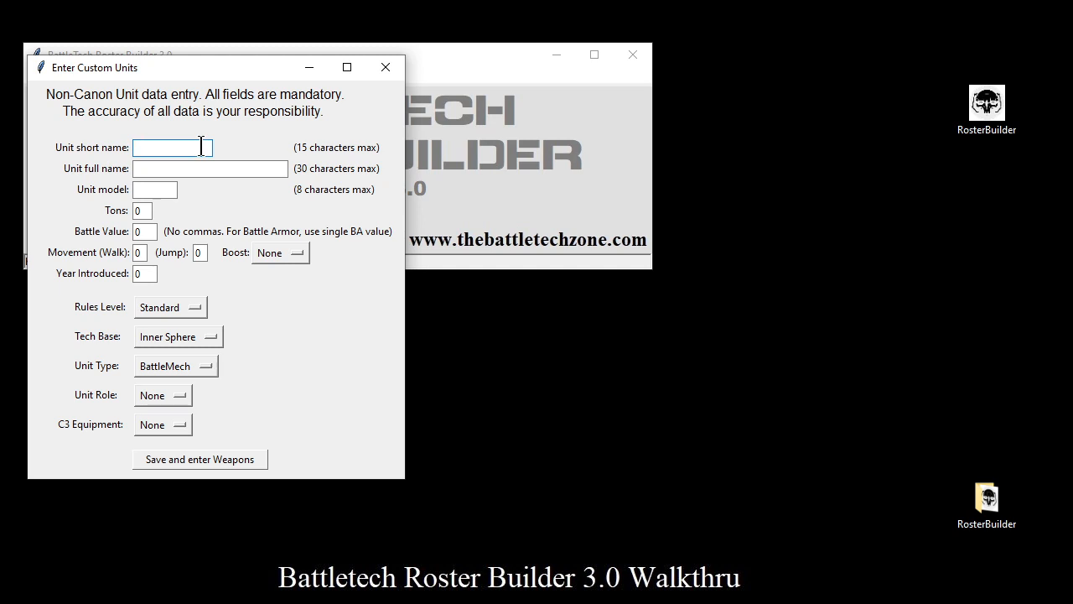
text(Warhamster)
key(Tab)
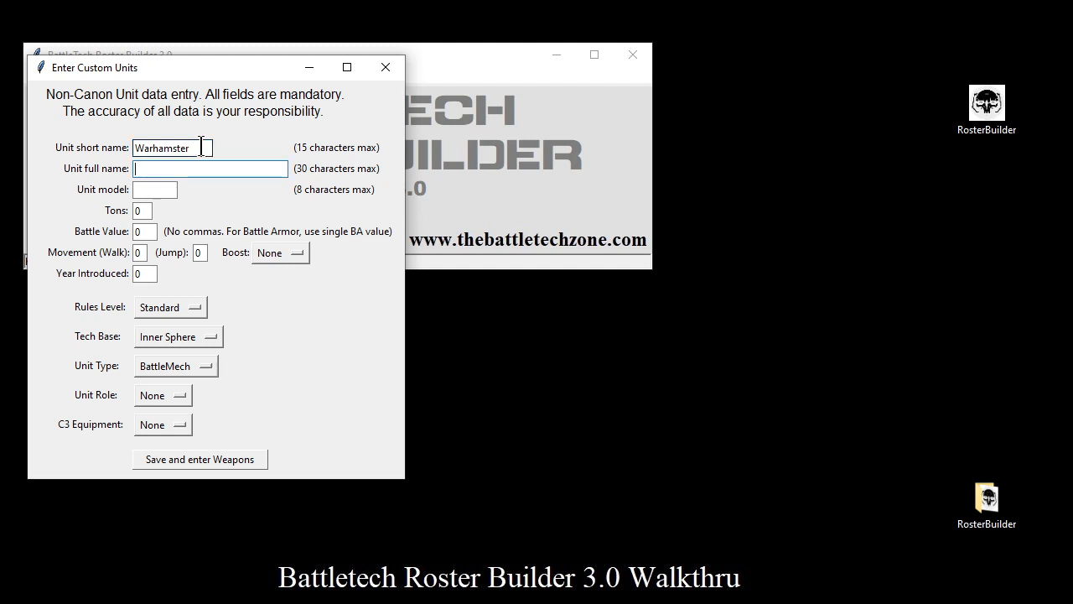
text(Really Big Warham)
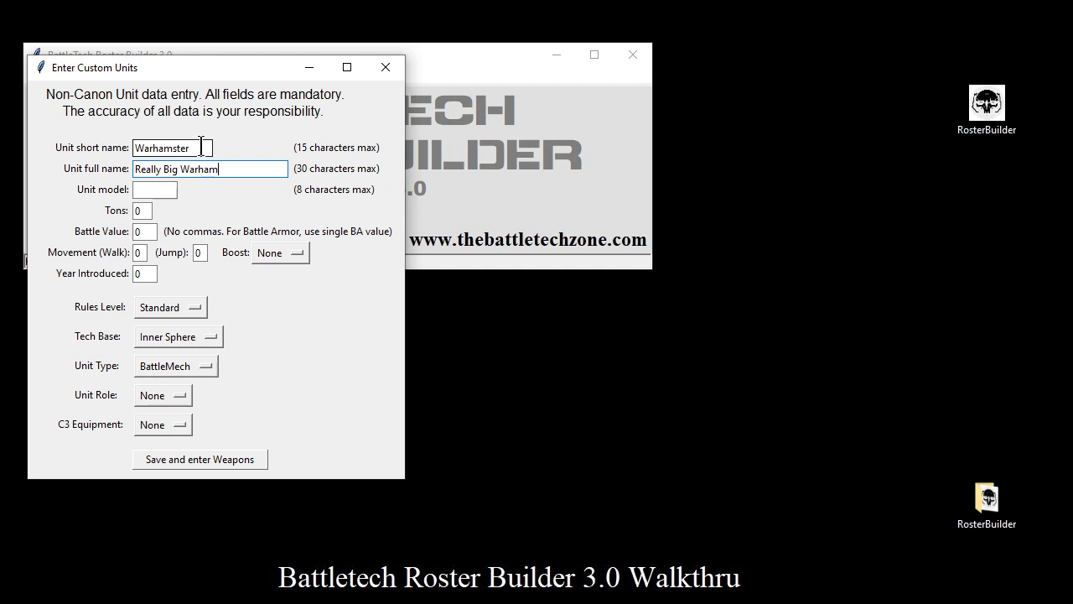
text(ster)
key(Tab)
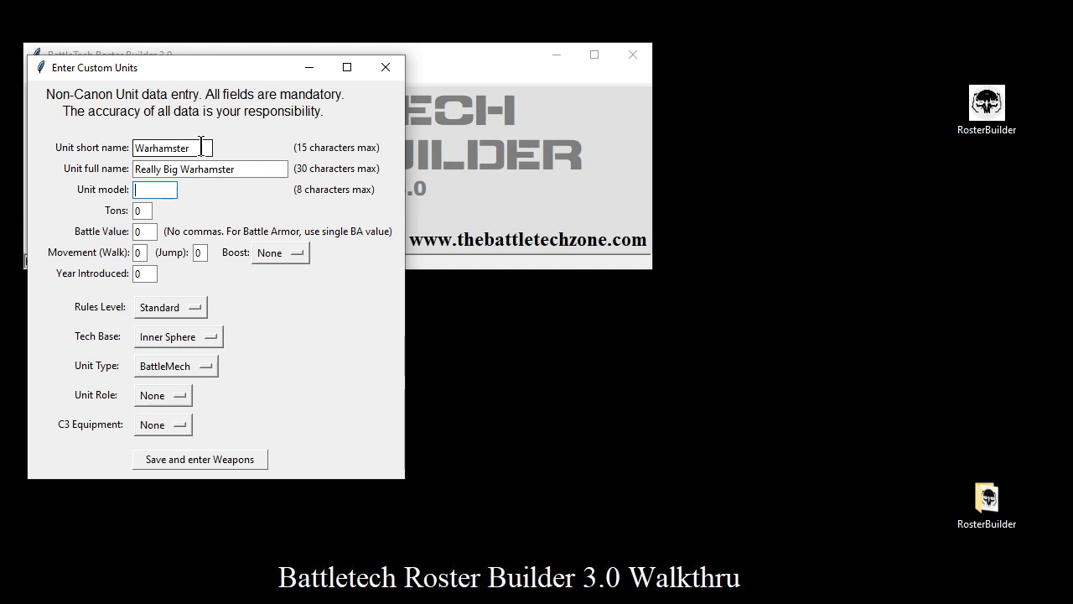
text(WHH-3A)
key(Tab)
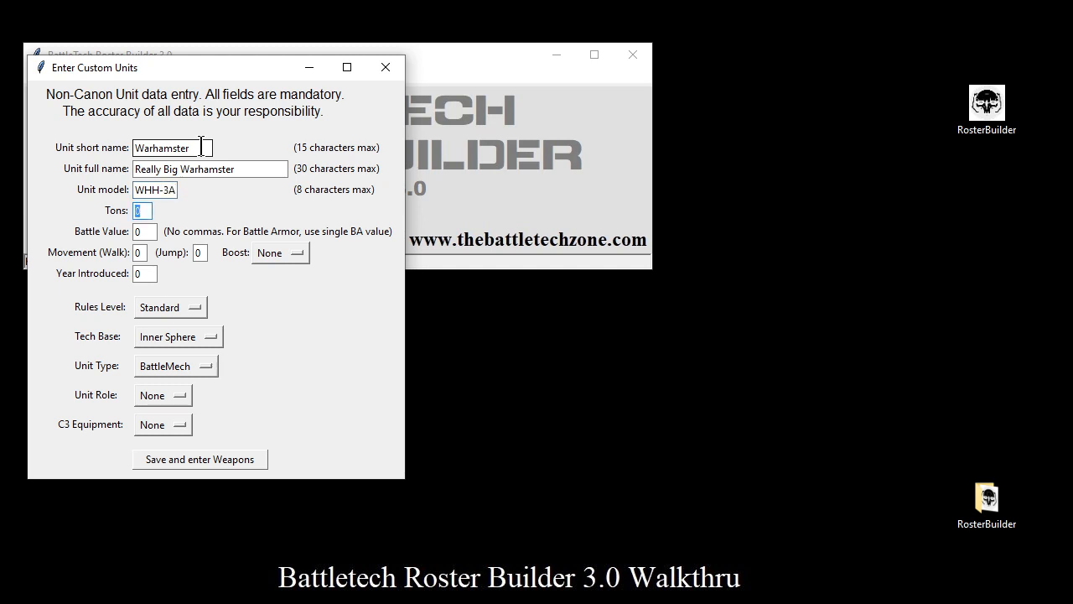
Step: Set the unit to 100 tons, Battle Value 1234, walk 6 and jump 6, with boost None
text(100)
key(Tab)
text(1234)
key(Tab)
text(6)
key(Tab)
text(6)
click(295, 254)
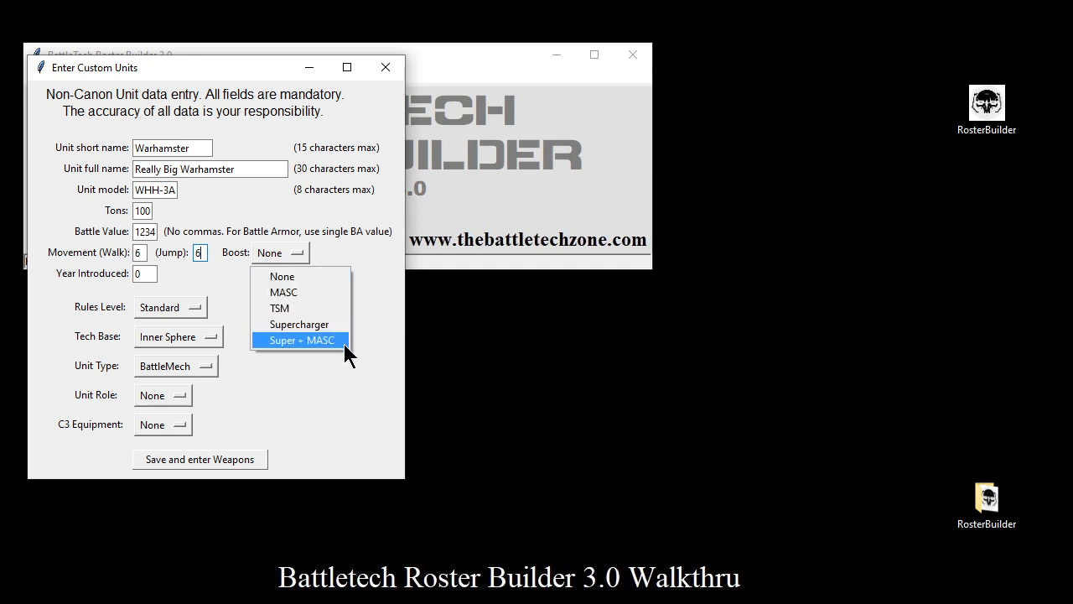
click(342, 283)
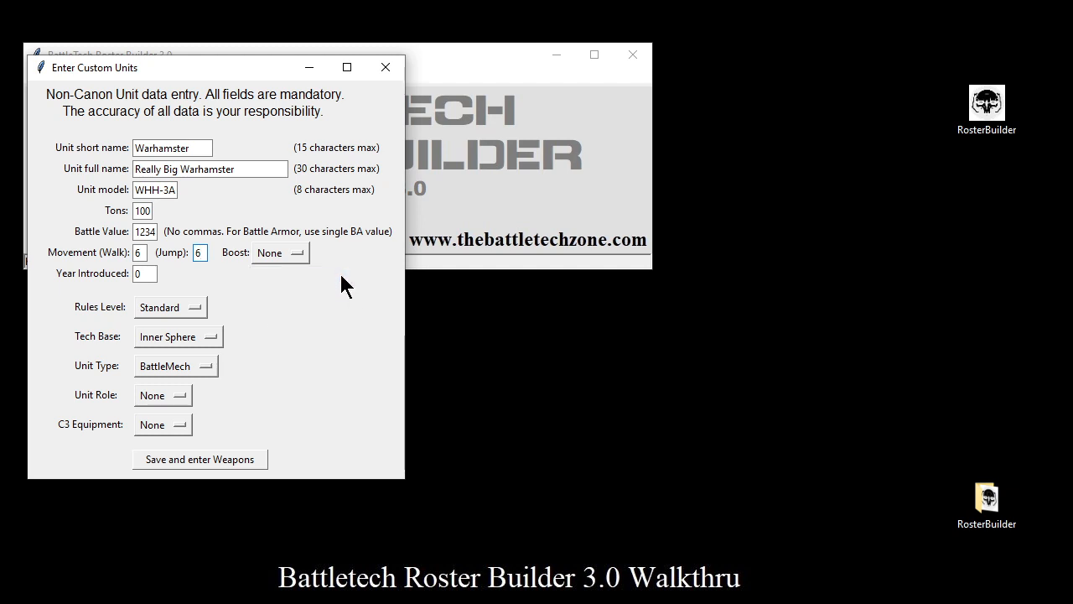
Step: Set the unit's year introduced to 3049, keeping BattleMech as the unit type and None as the unit role
double_click(145, 274)
text(3049)
click(181, 371)
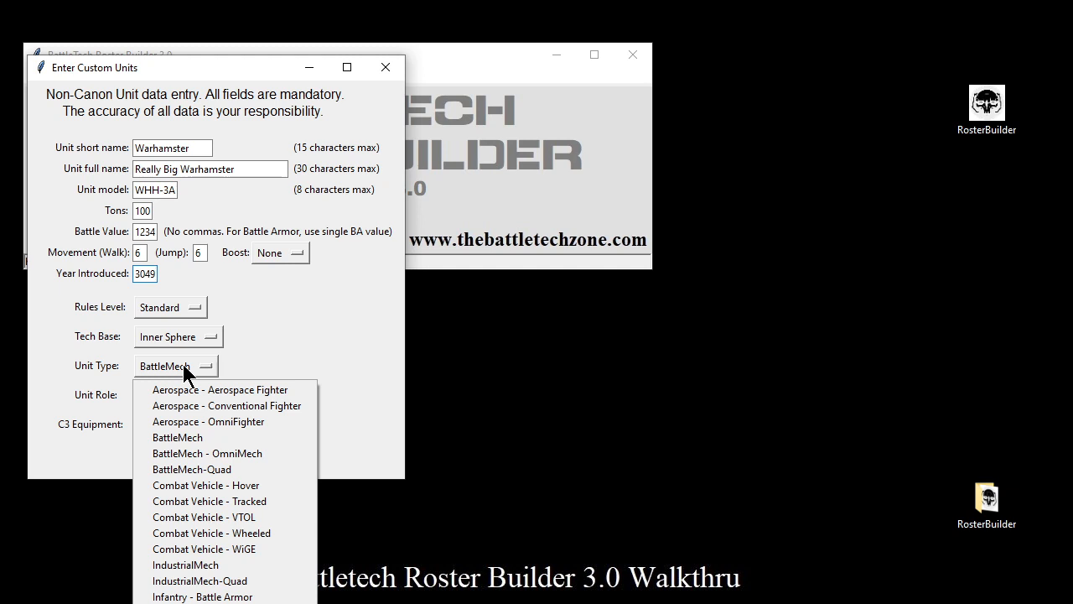
click(261, 369)
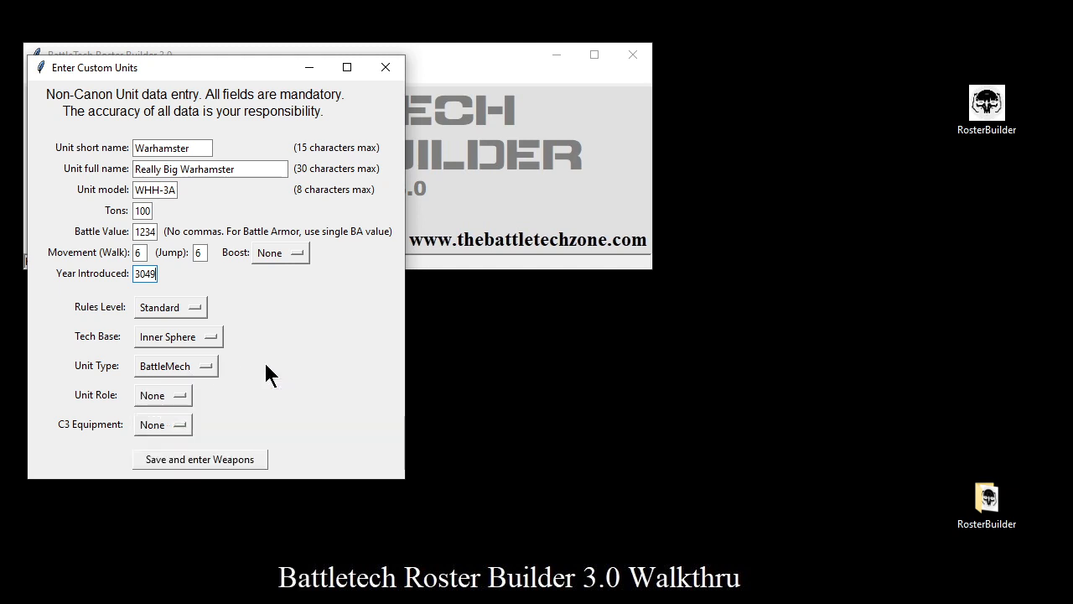
click(158, 396)
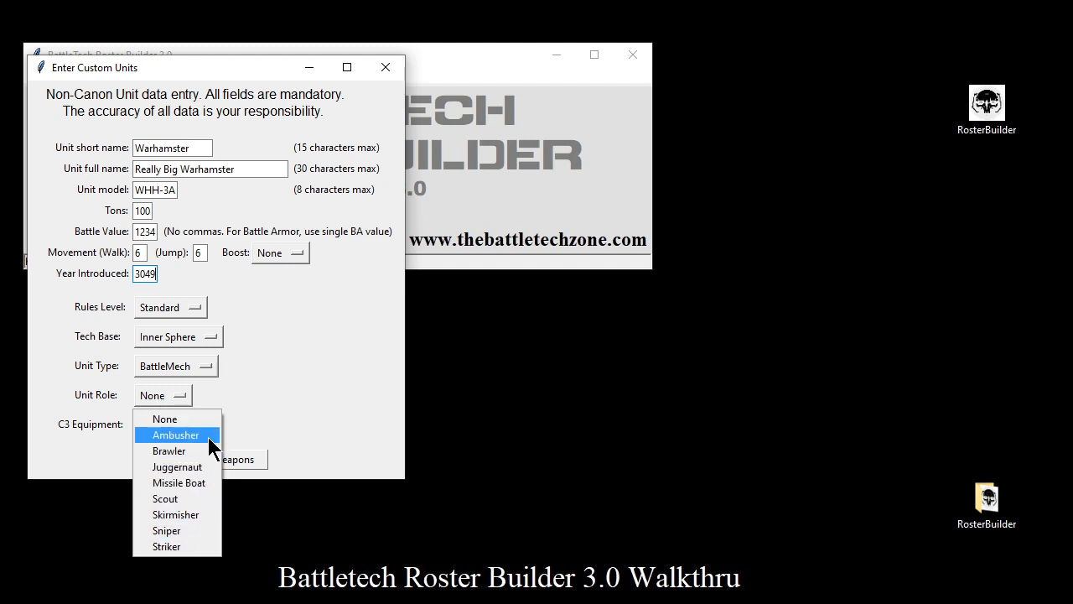
click(311, 410)
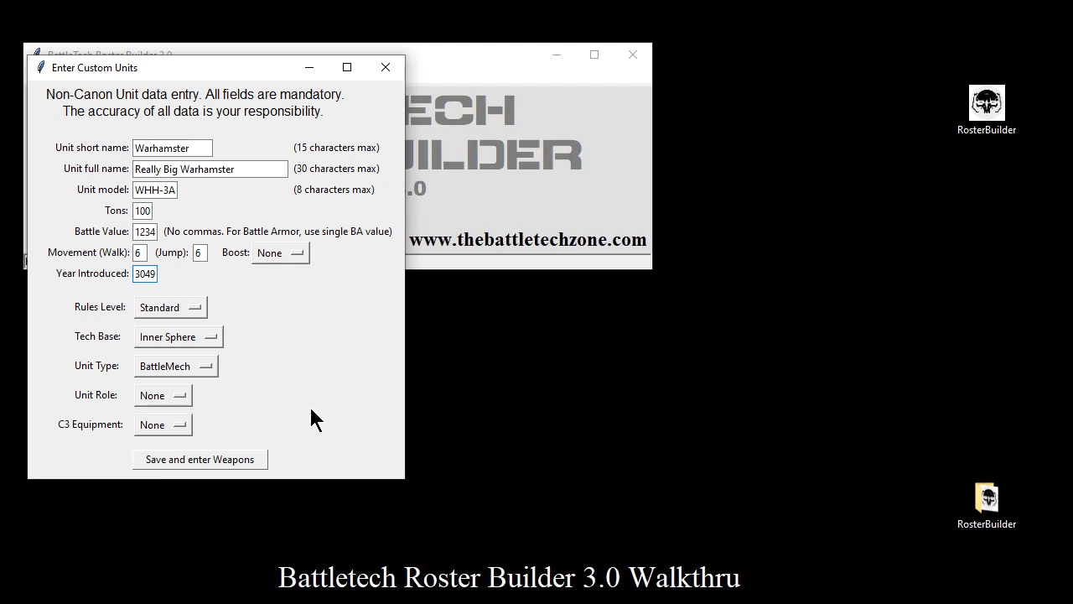
Step: Switch the unit type to Aerospace - Aerospace Fighter, look over its available roles, and return the type to BattleMech
click(167, 366)
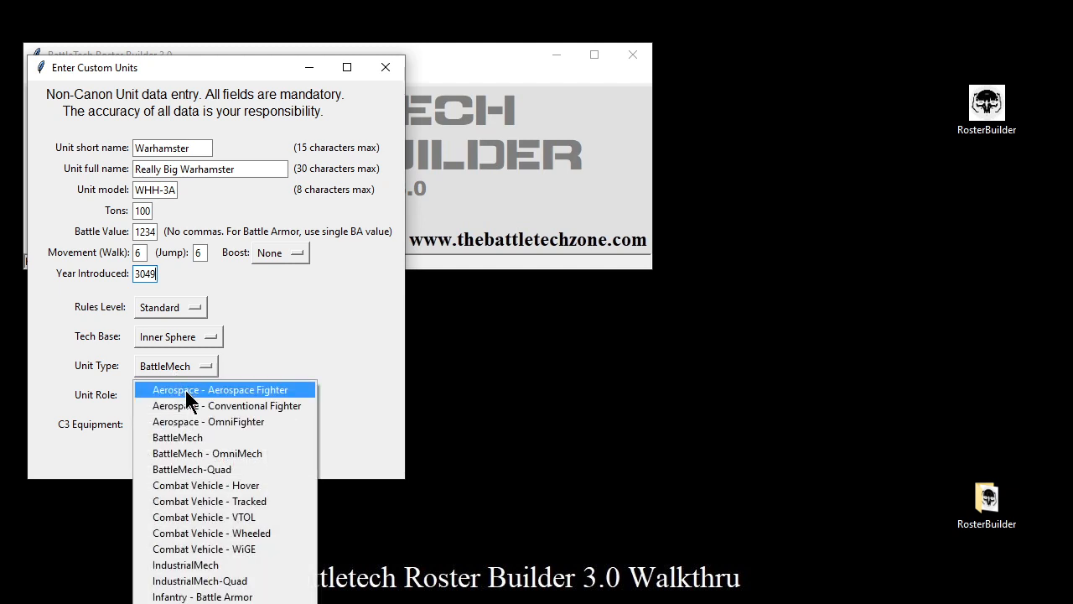
click(188, 393)
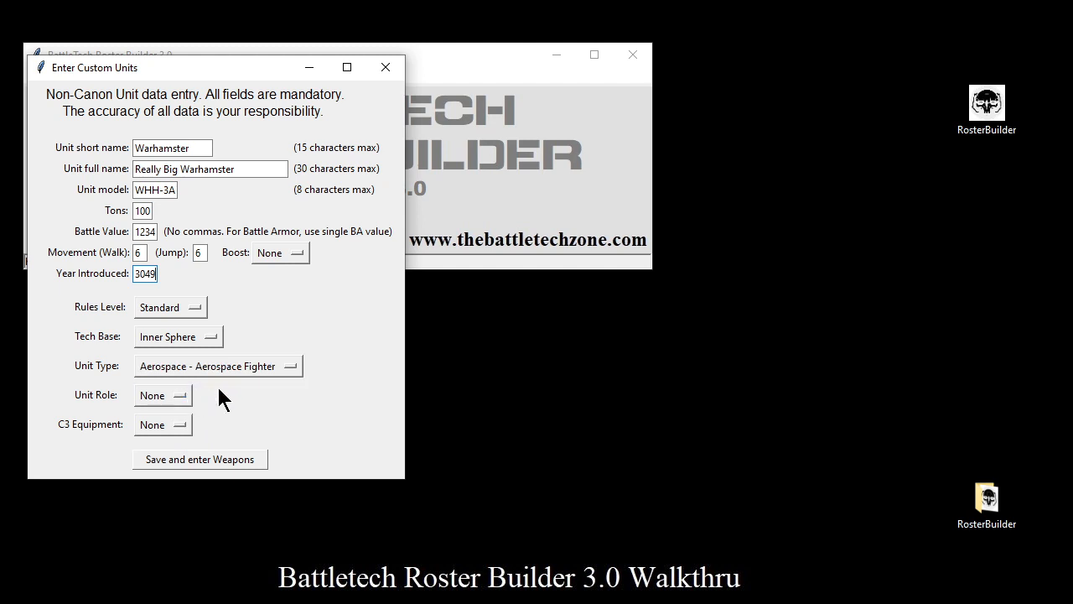
click(159, 400)
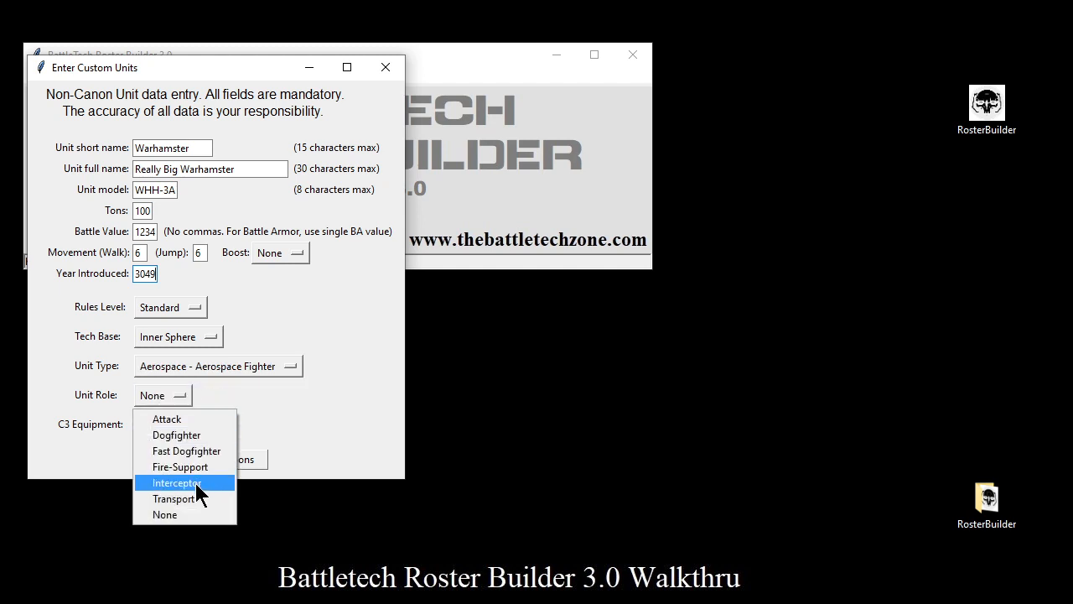
click(276, 405)
click(228, 368)
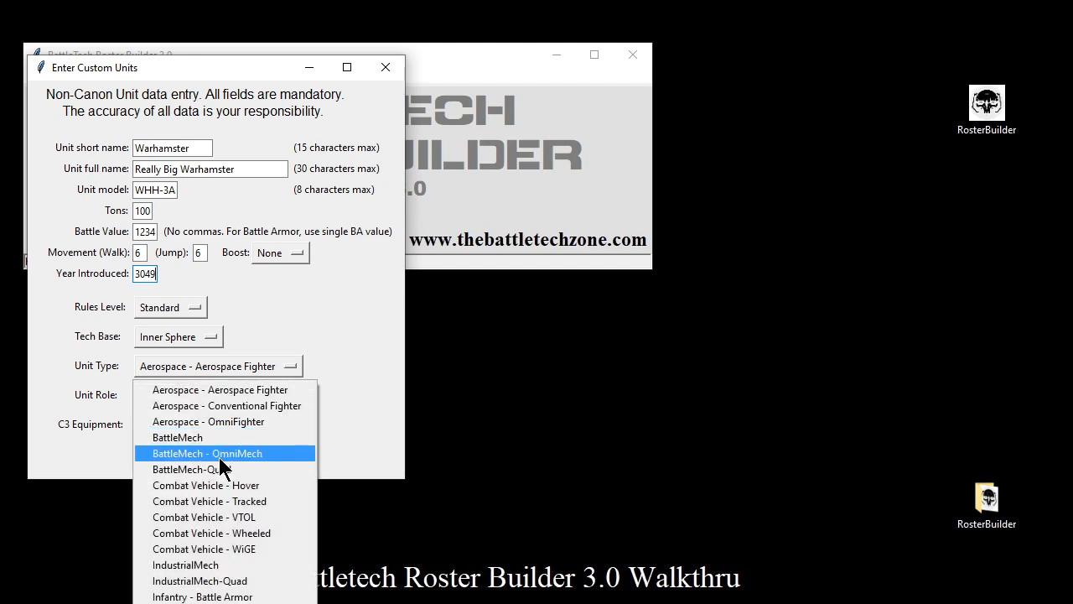
click(214, 440)
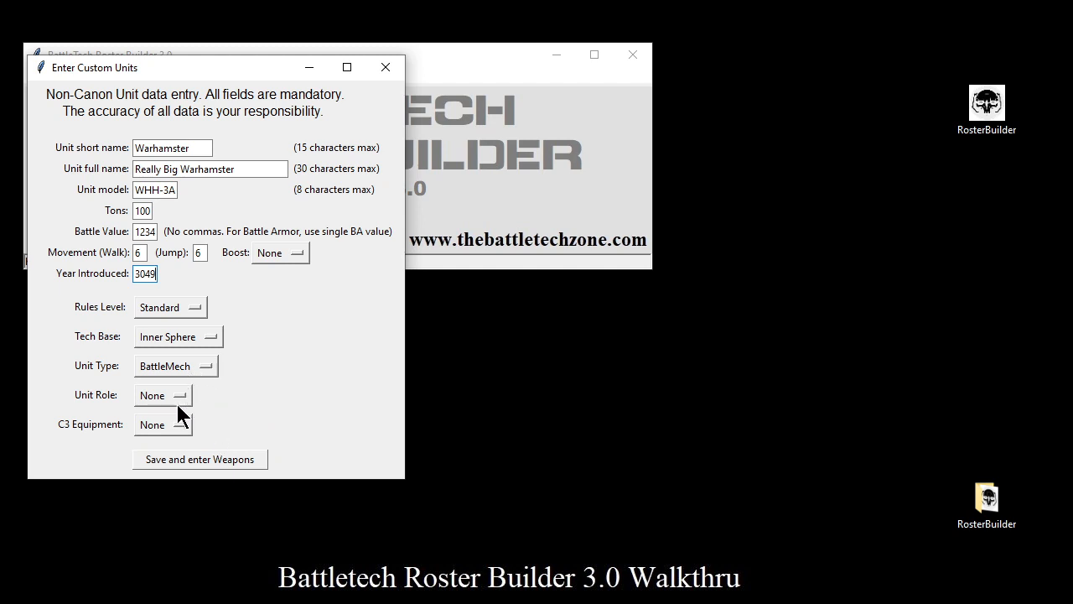
Step: Keep the C3 equipment at None, save the unit data and proceed to weapon entry
click(167, 424)
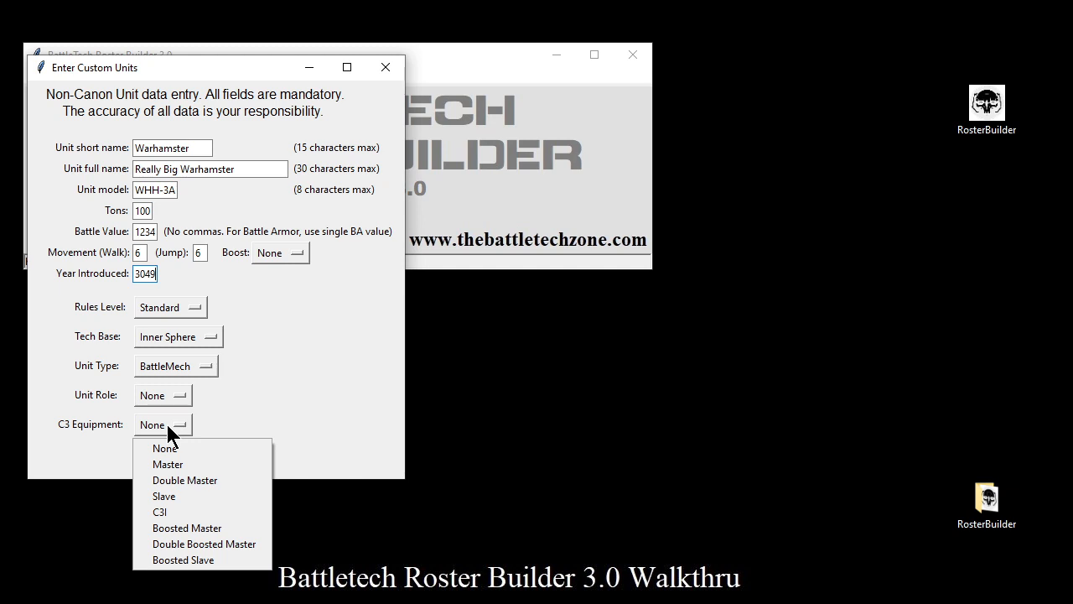
click(225, 413)
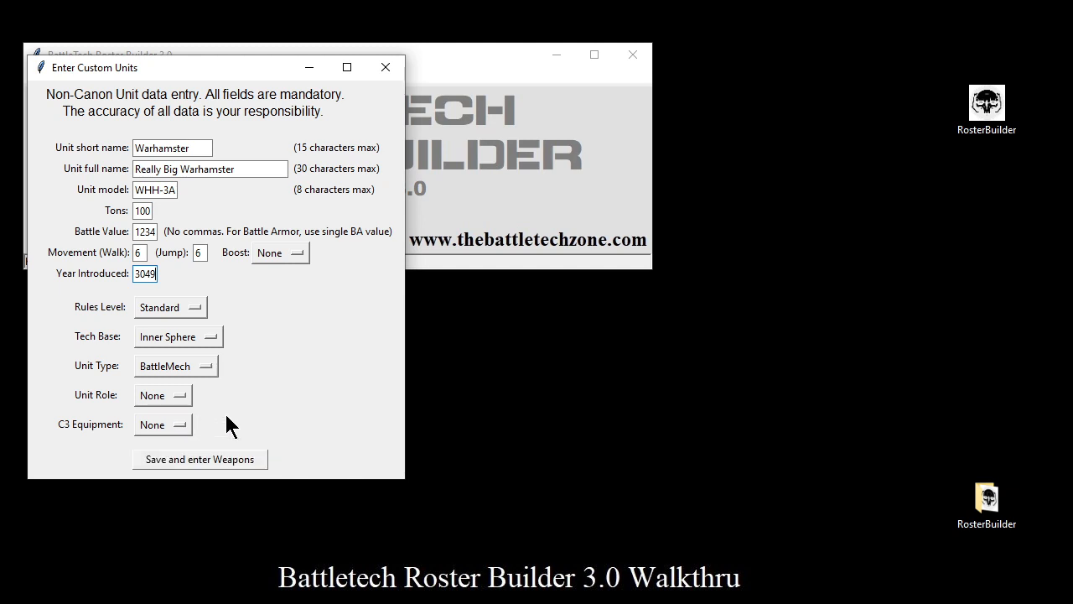
click(251, 460)
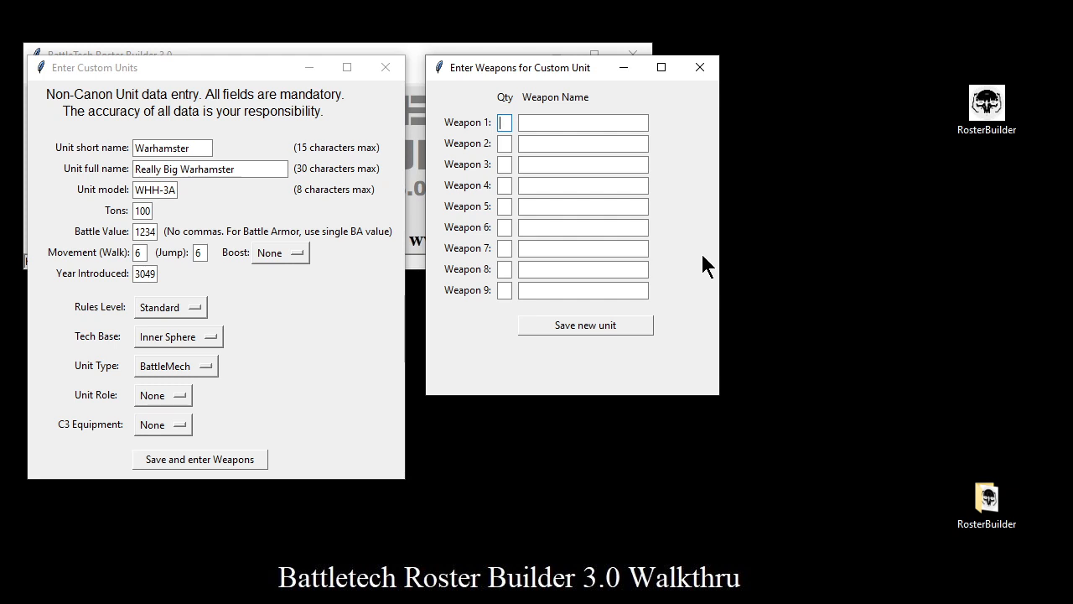
Step: Enter 2 ER PPC as the unit's first weapon and 3 Medium Laser as its second weapon
text(2)
key(Tab)
text(ER PPC)
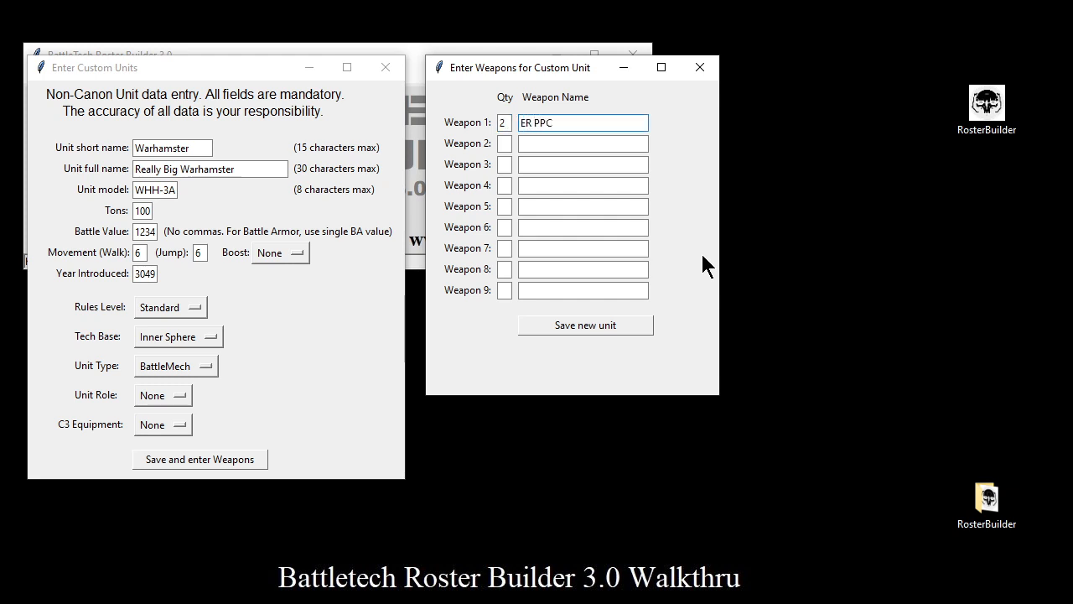
key(Tab)
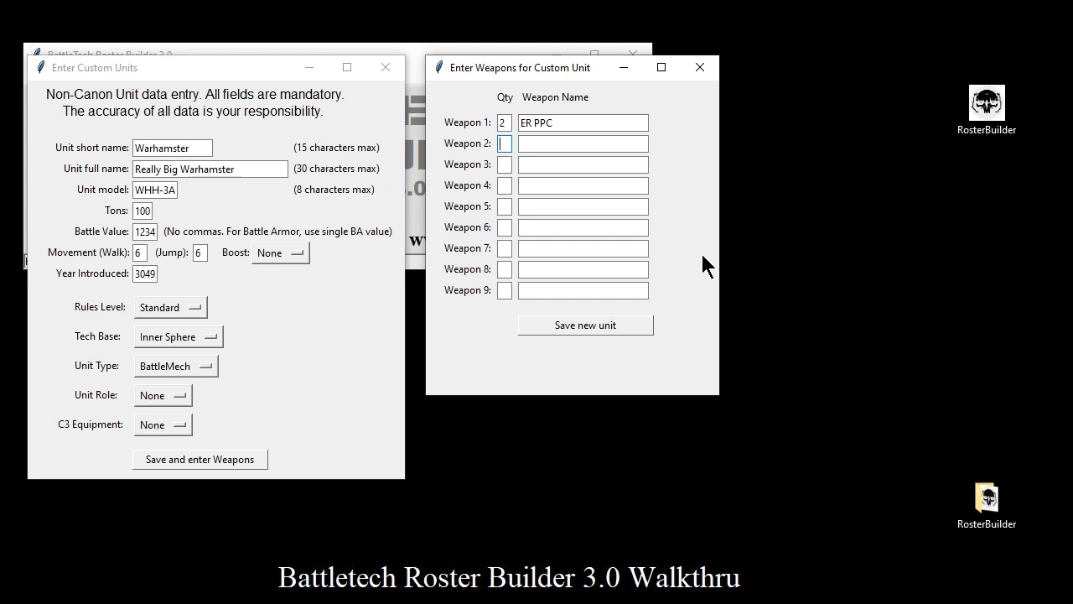
text(3)
key(Tab)
text(Medium)
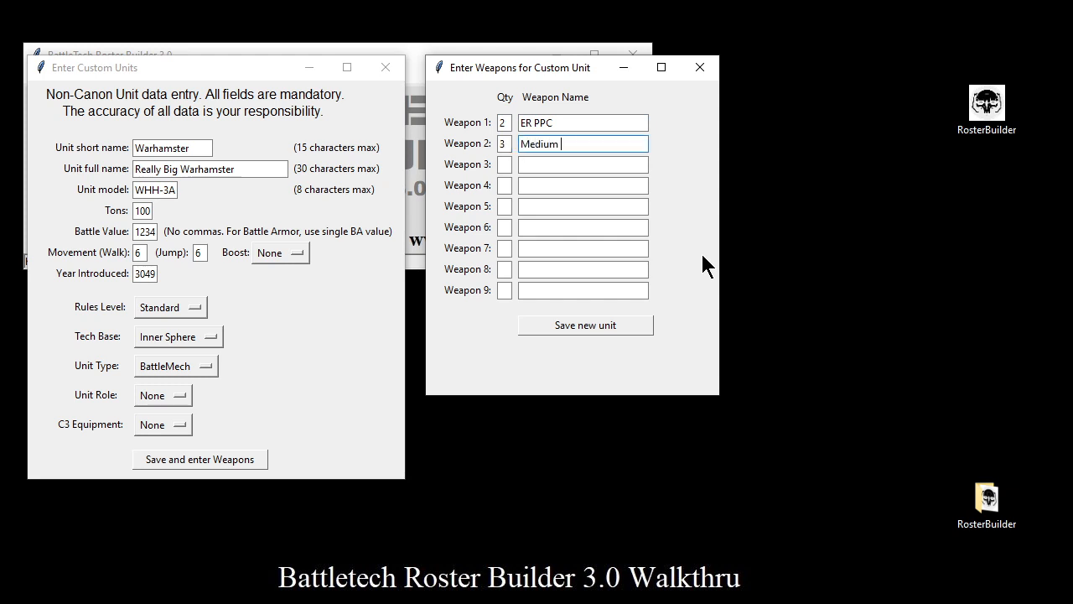
text( Laser)
key(Tab)
Step: Enter 1 Targeting Computer as the third weapon and save the new unit without entering more units
text(1)
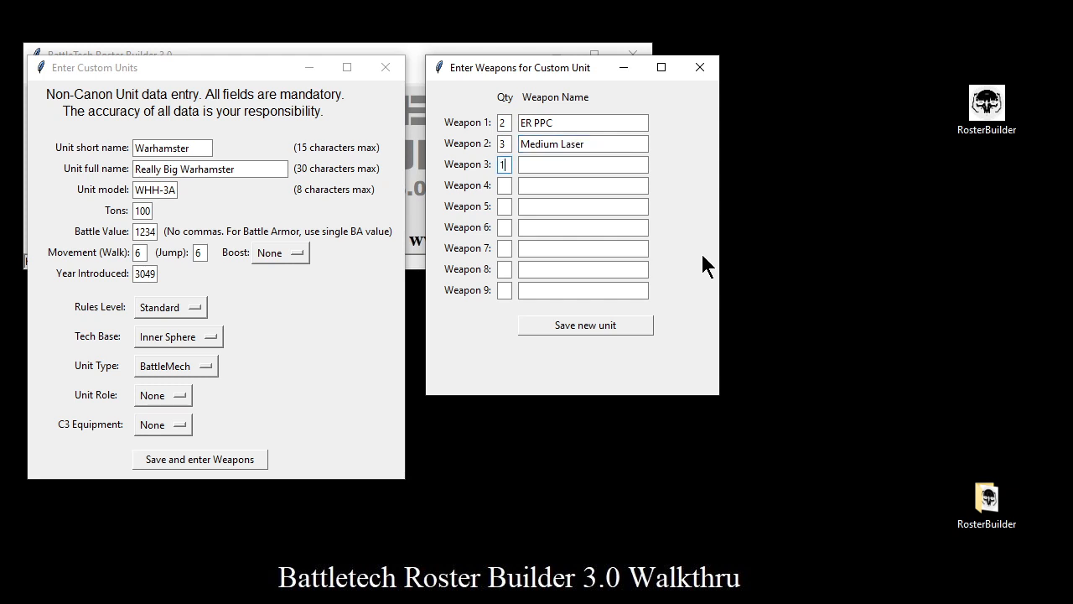
key(Tab)
text(Targeting)
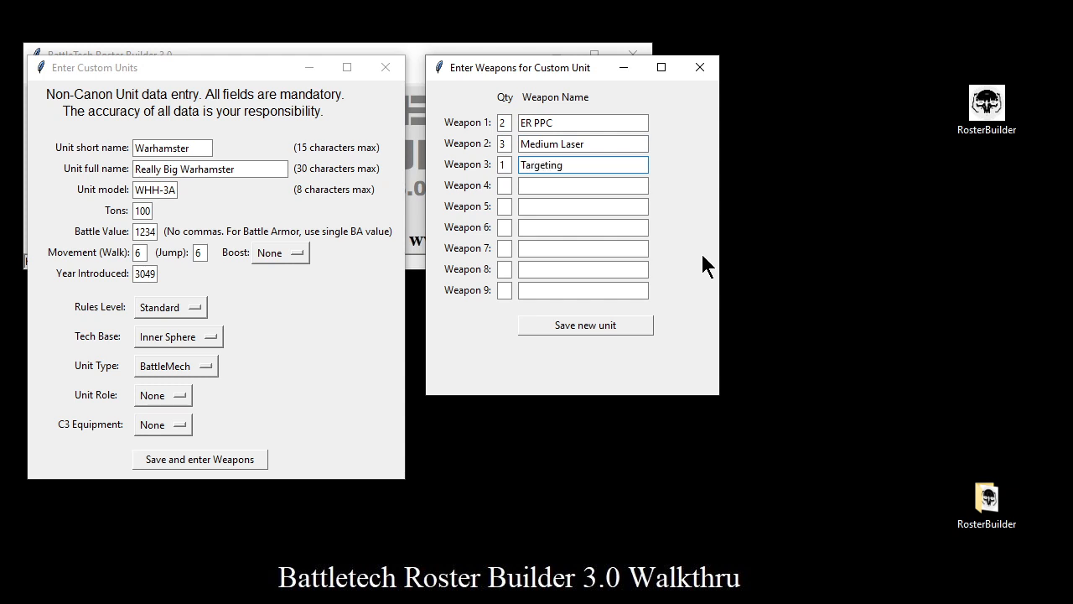
text( Computer)
click(549, 325)
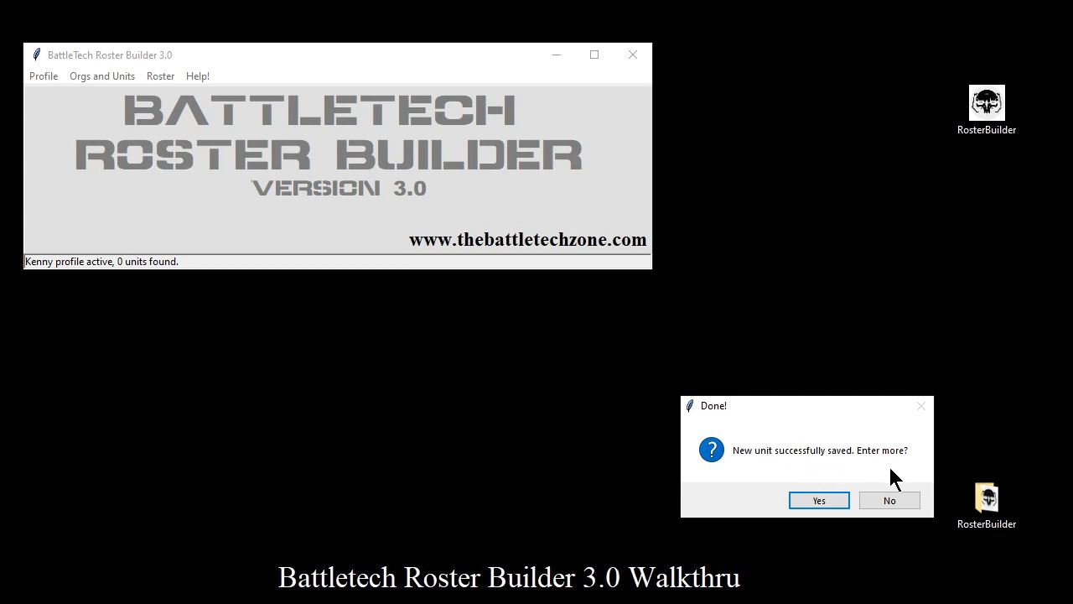
click(890, 501)
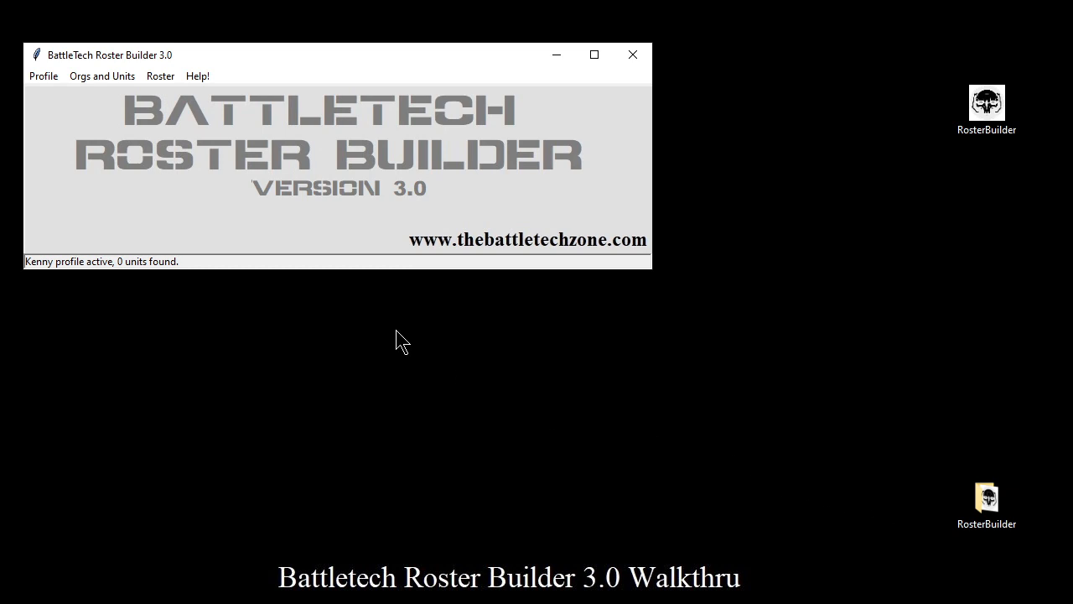
Step: Open the assignment of units to organizations and, with Damage, Inc. selected, search for units matching "warha"
click(123, 81)
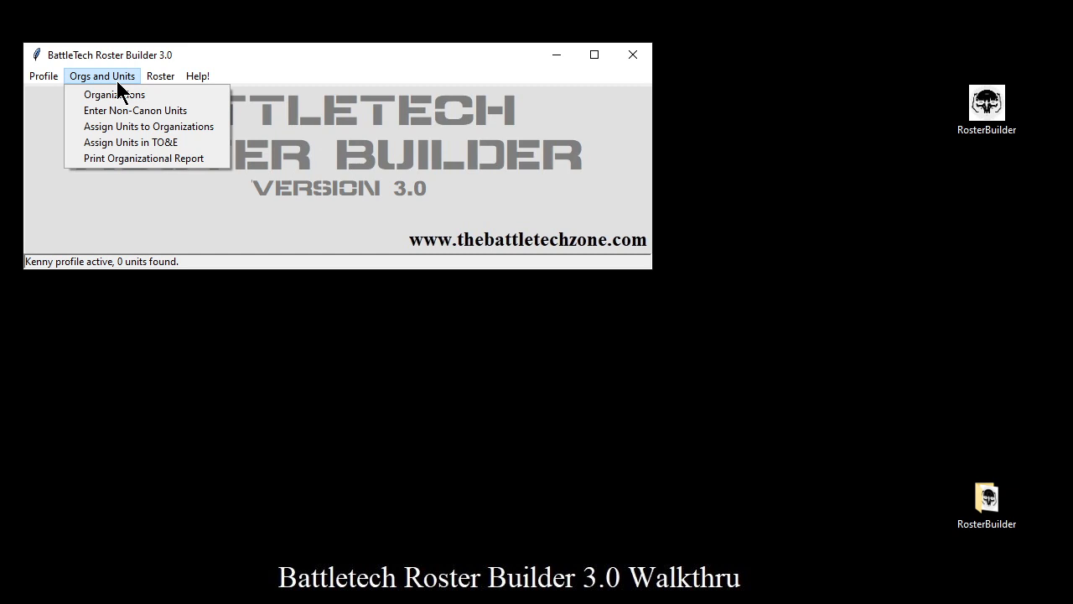
click(76, 126)
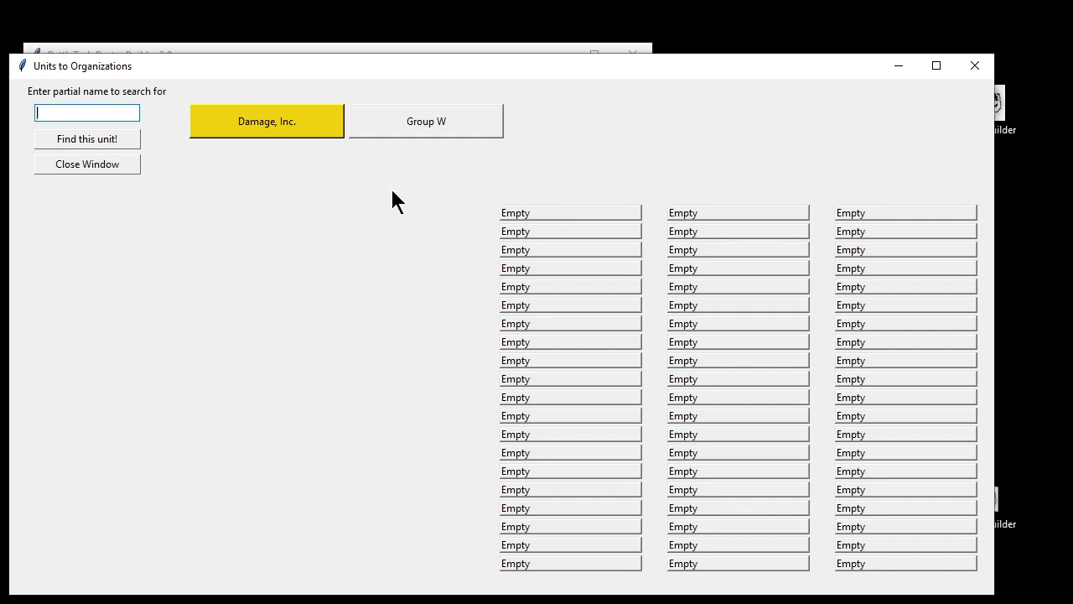
click(411, 123)
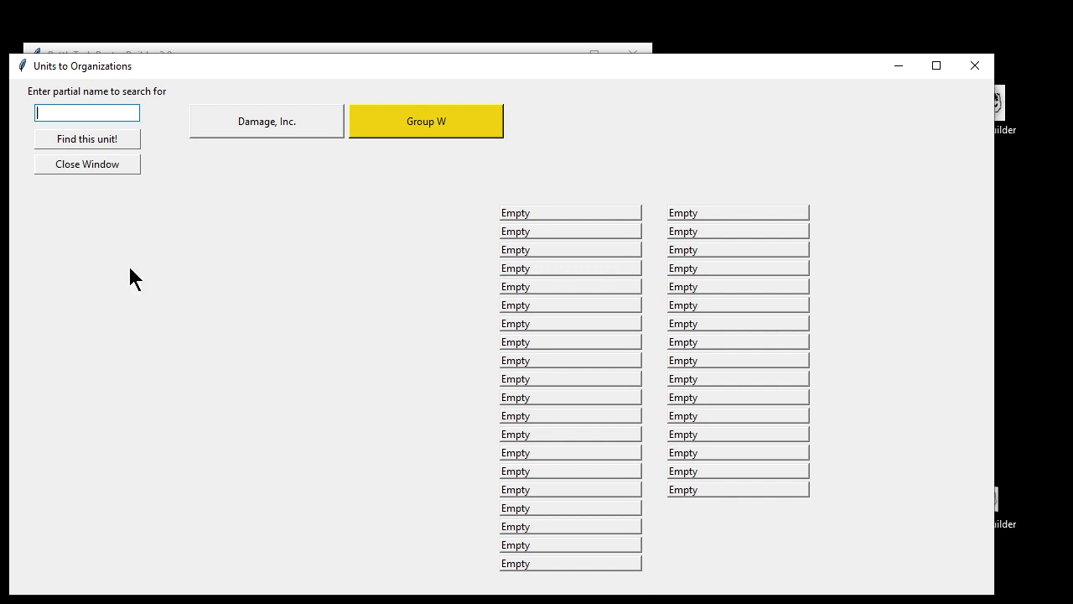
click(225, 134)
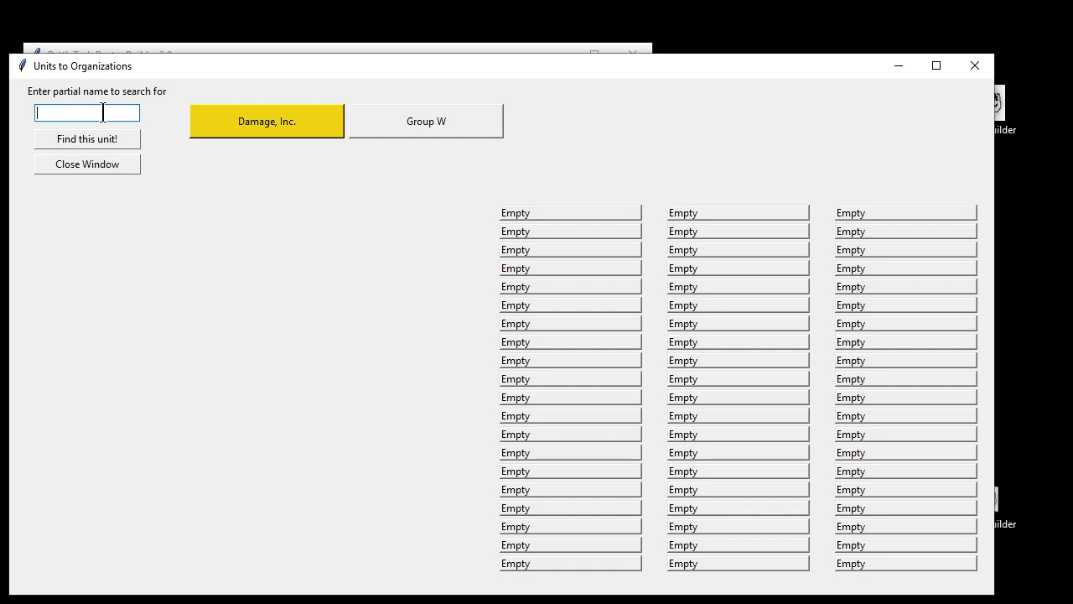
text(warha)
click(123, 135)
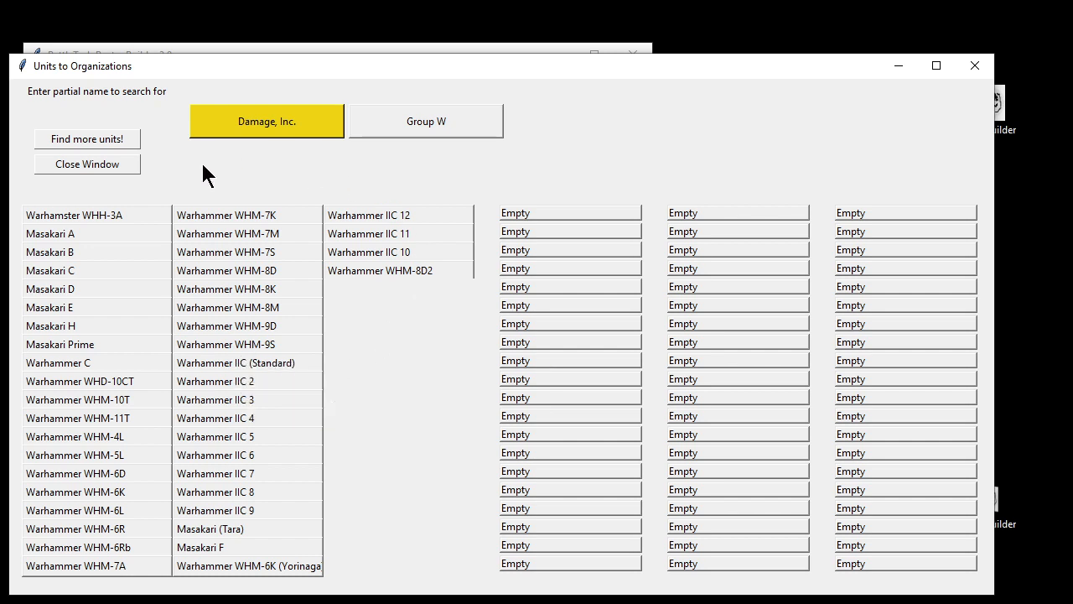
Step: Add three Warhammer WHM-9D, one Masakari E and one Warhamster WHH-3A to Damage, Inc
mouse_move(241, 335)
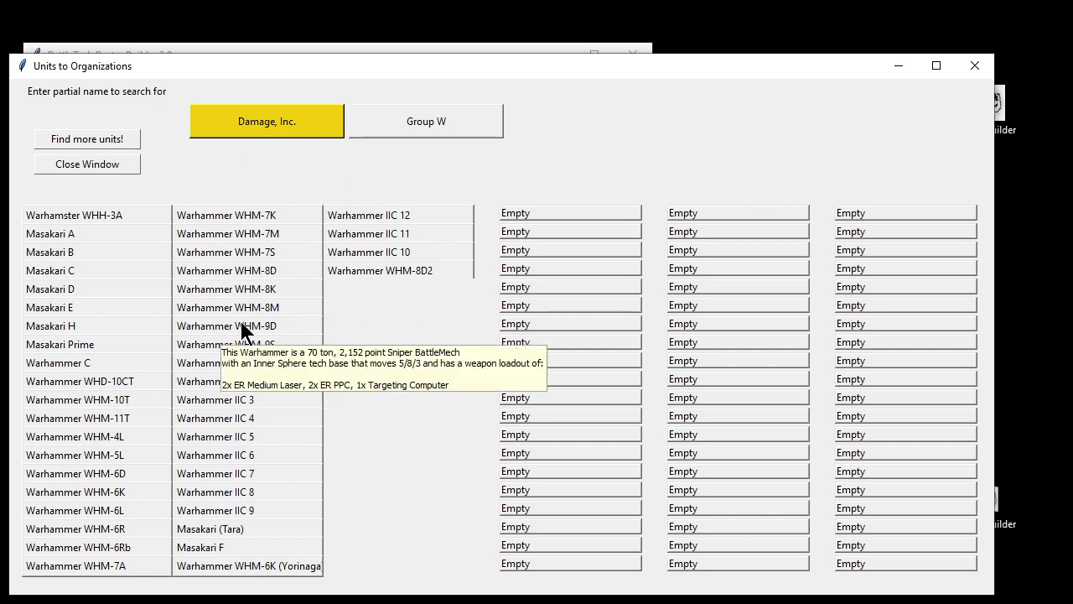
click(240, 326)
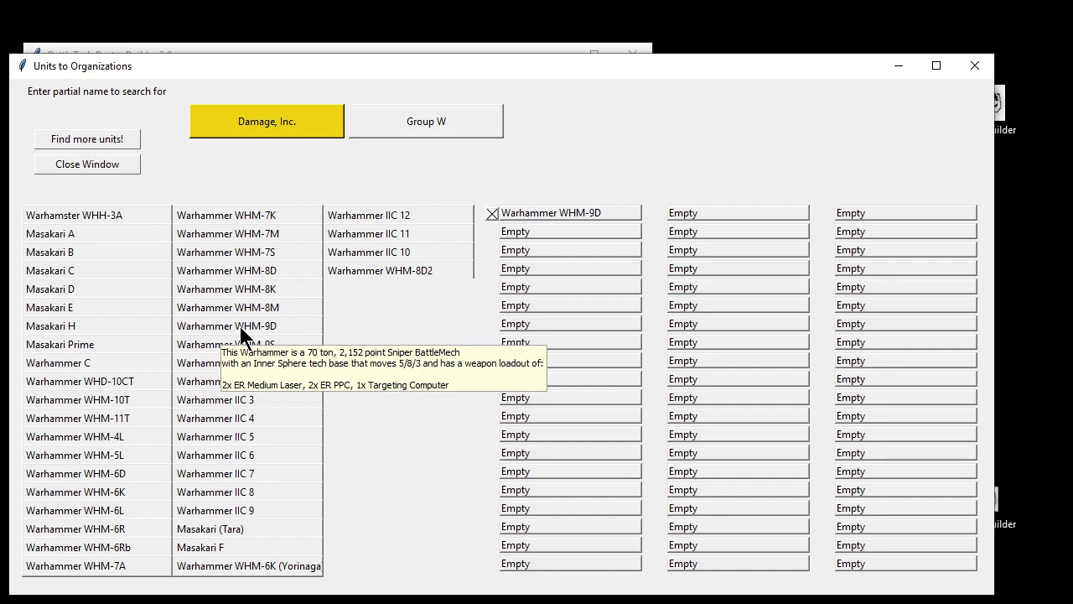
click(240, 326)
click(239, 326)
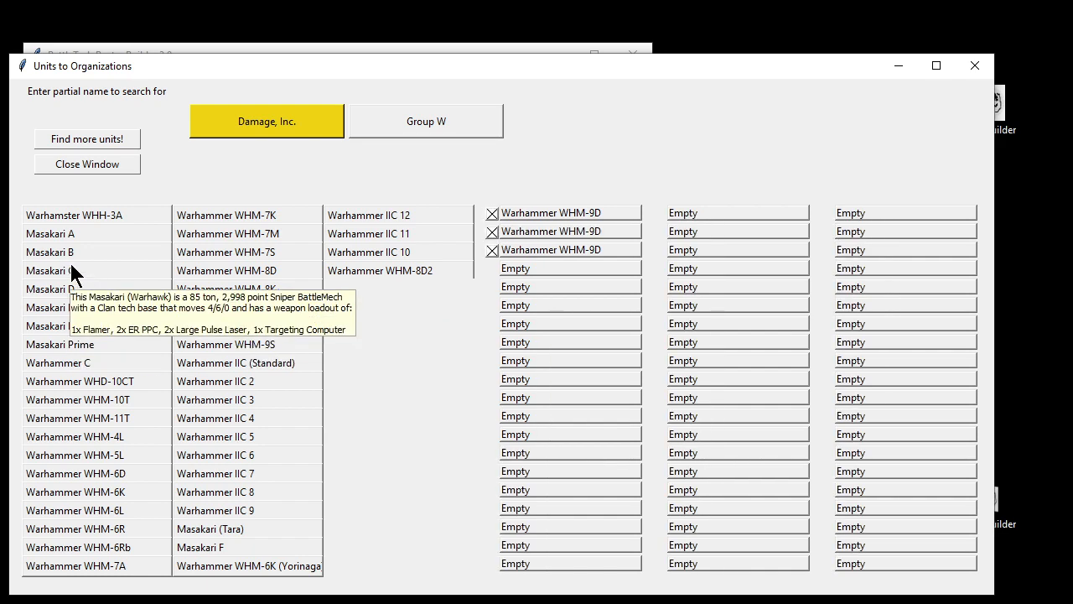
click(52, 307)
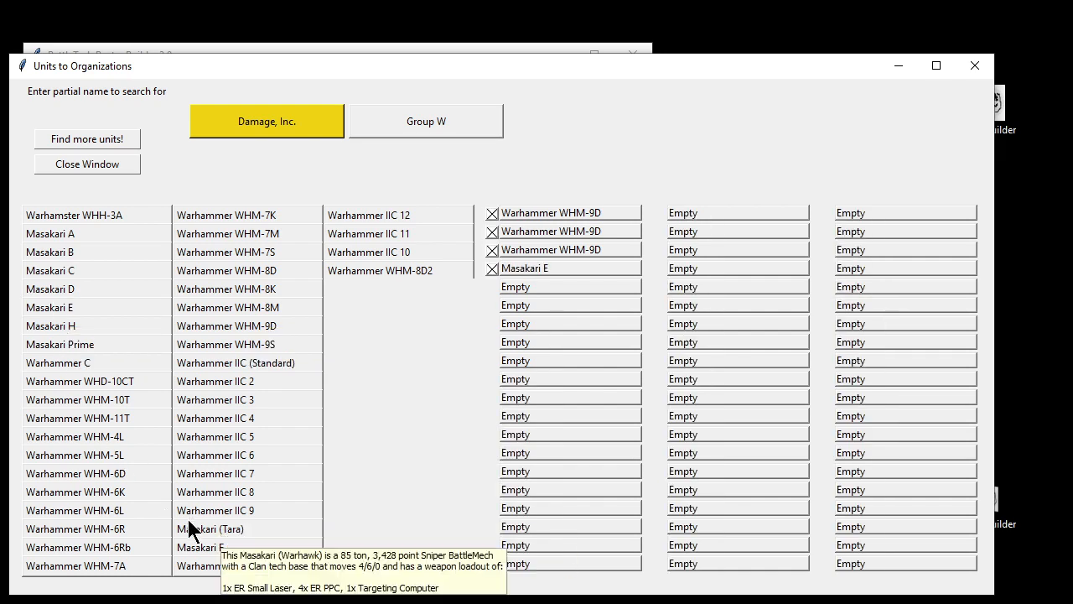
click(58, 220)
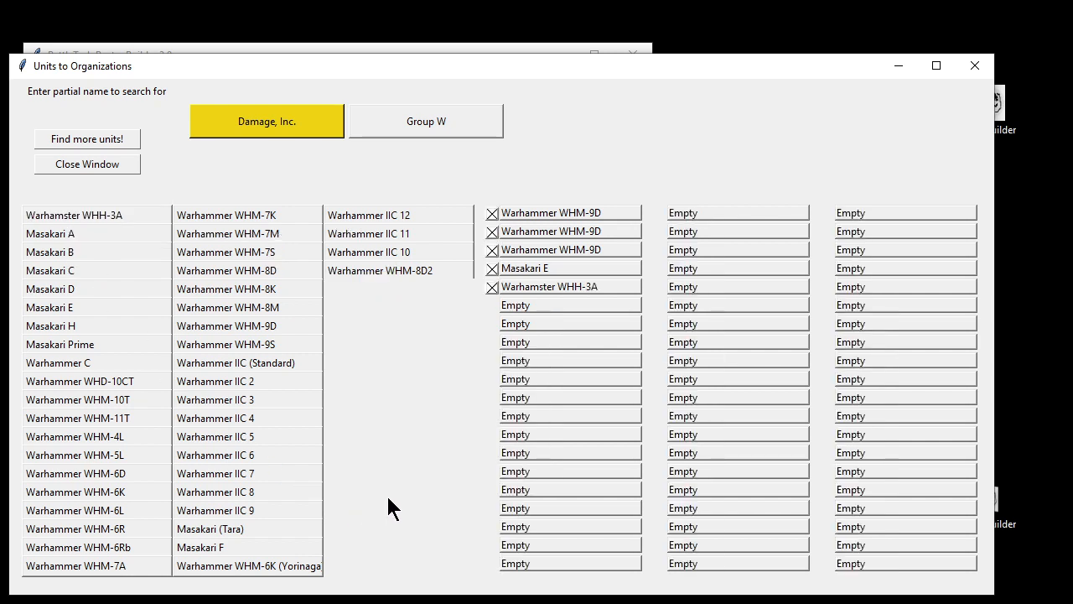
Step: Add one Warhammer WHM-7S to Group W and close the unit assignment window
click(444, 122)
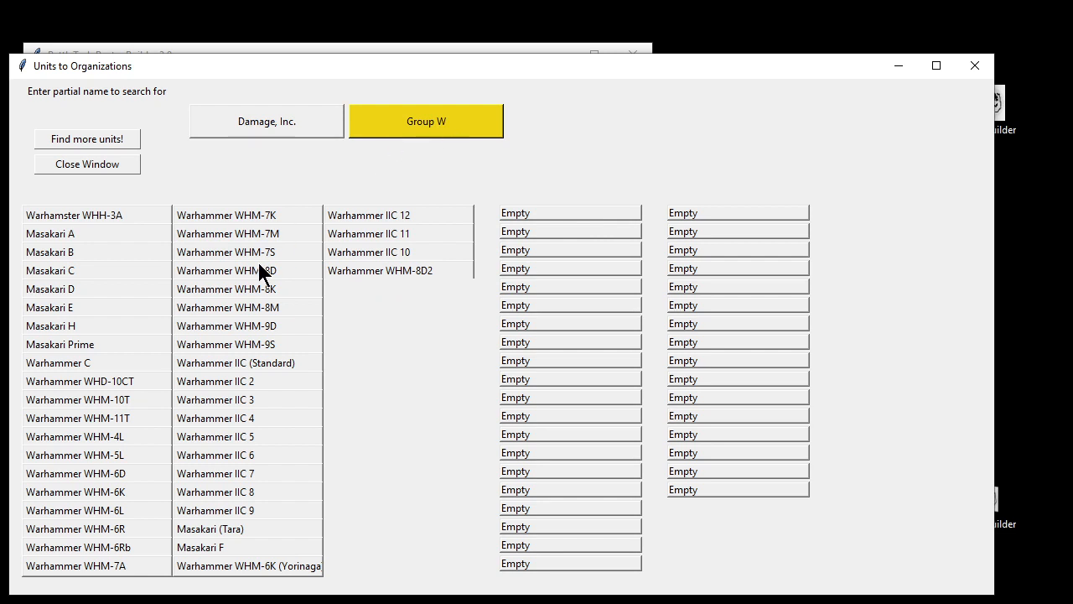
click(226, 256)
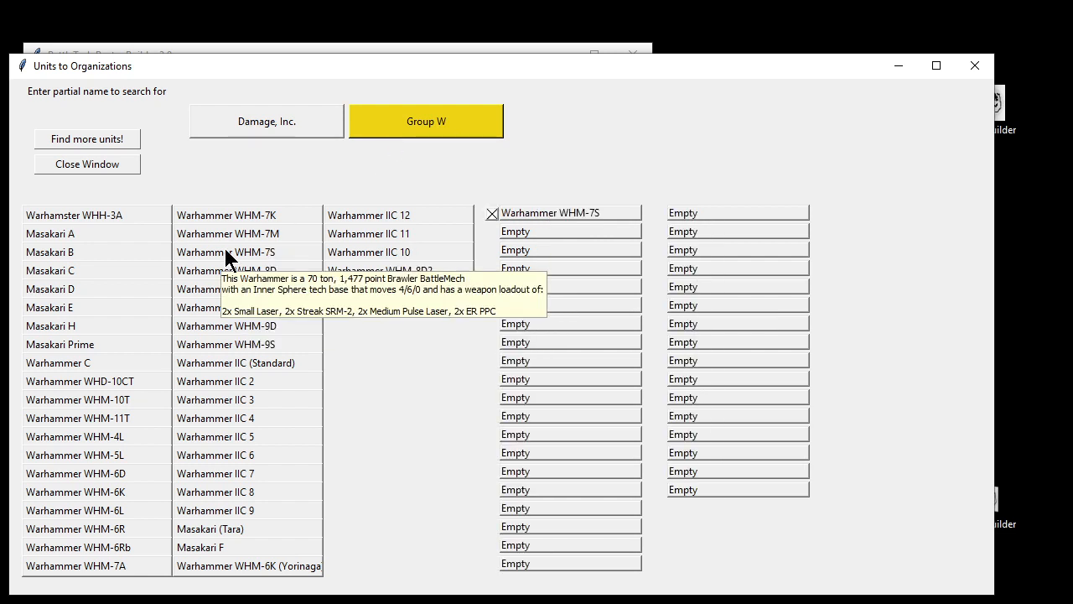
click(101, 168)
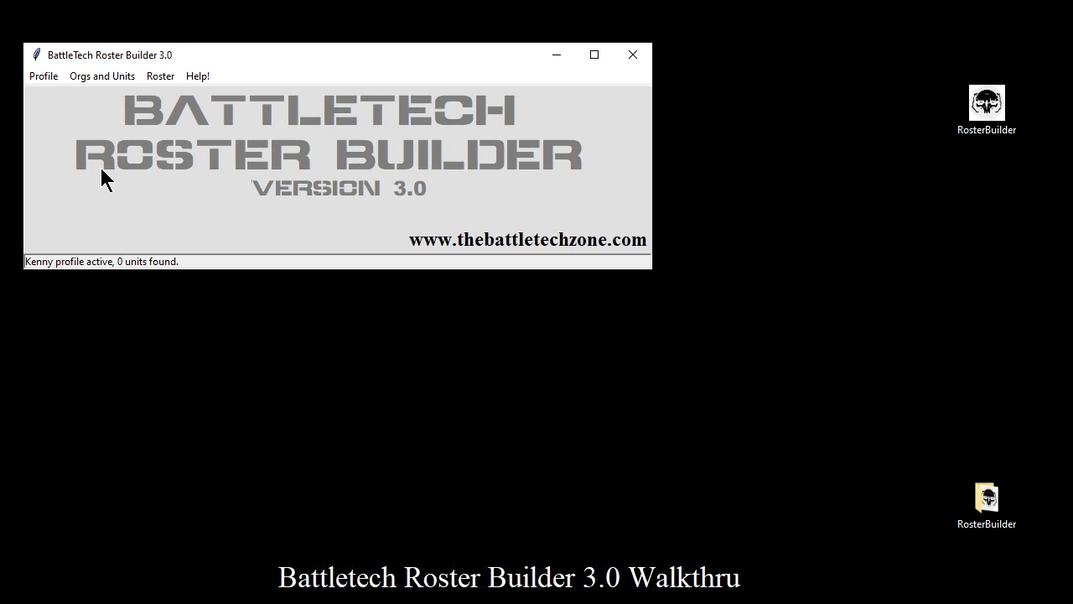
Step: Open the assignment of units in the TO&E, view Group W's slots and return to those of Damage, Inc
click(75, 80)
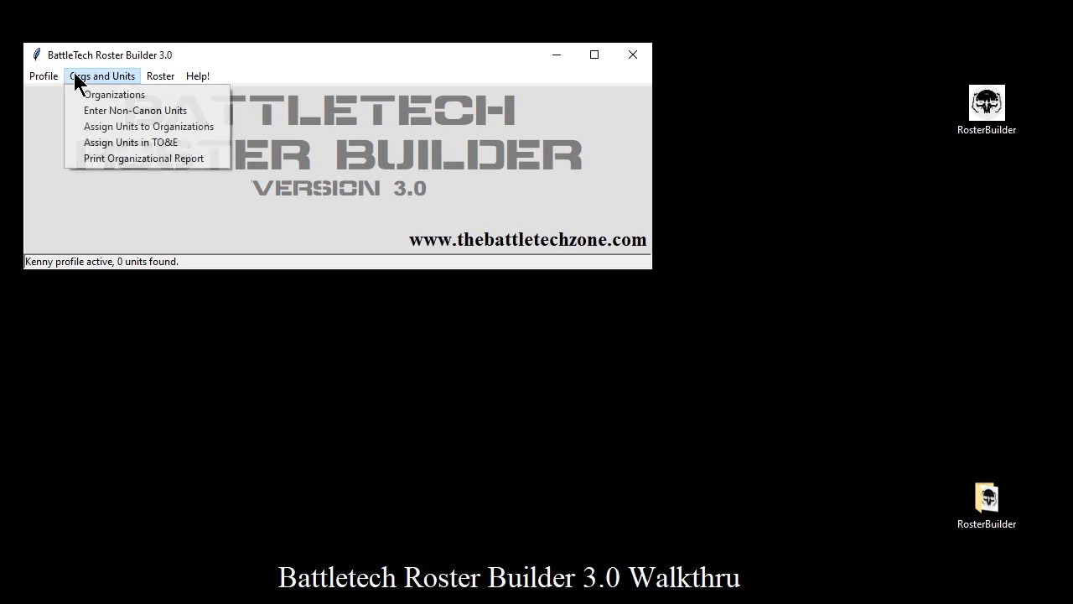
click(75, 143)
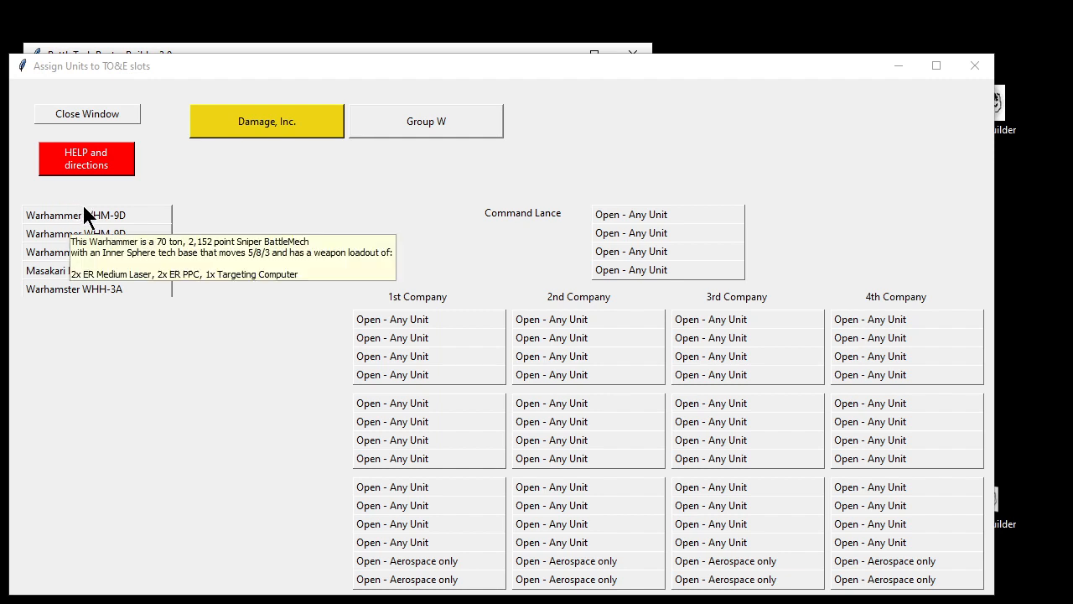
mouse_move(85, 289)
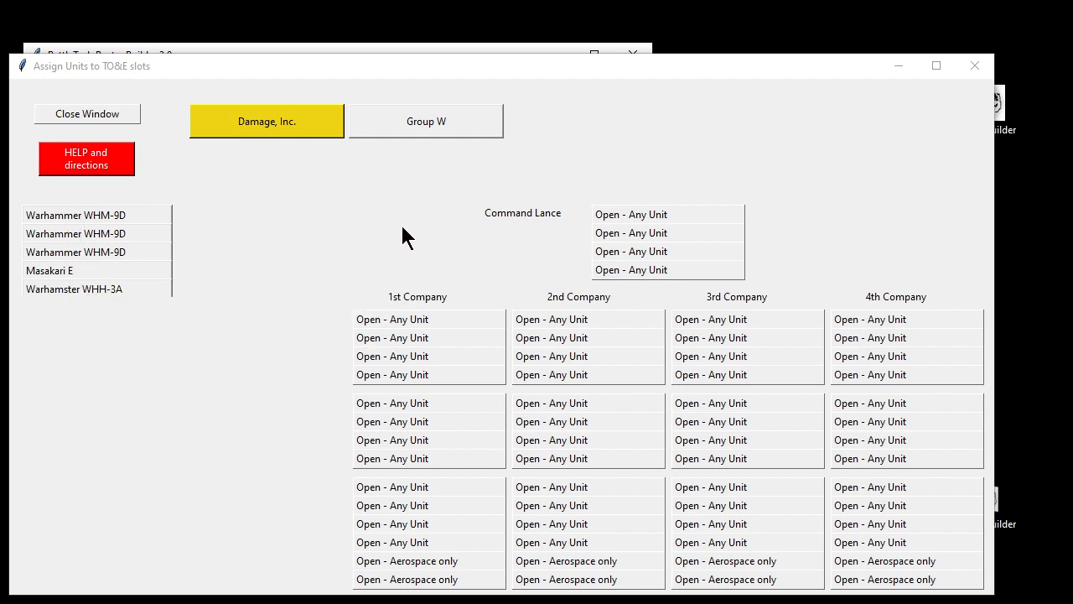
click(371, 128)
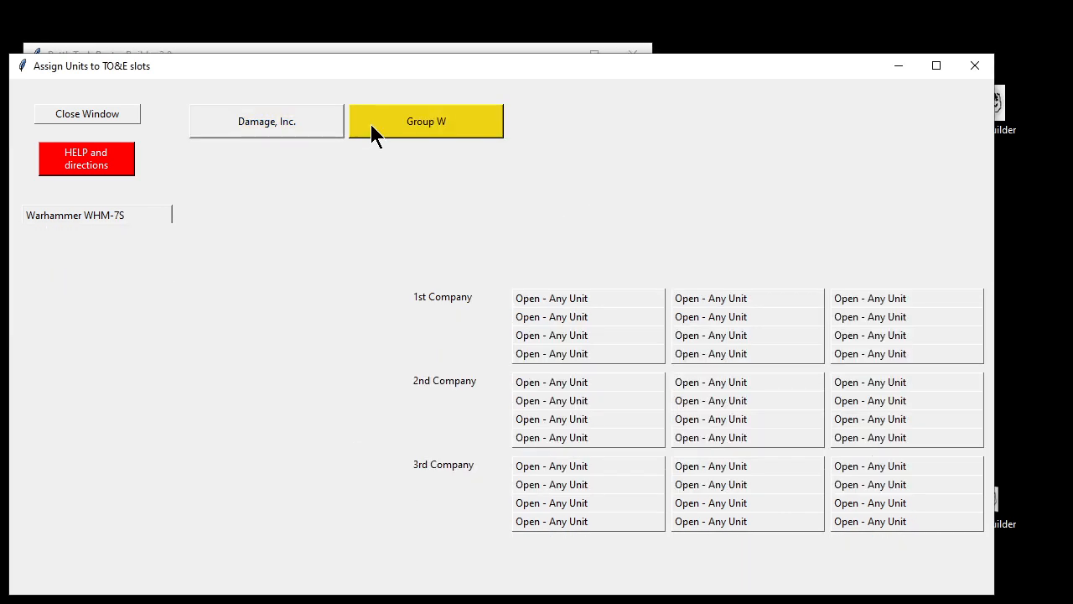
click(275, 119)
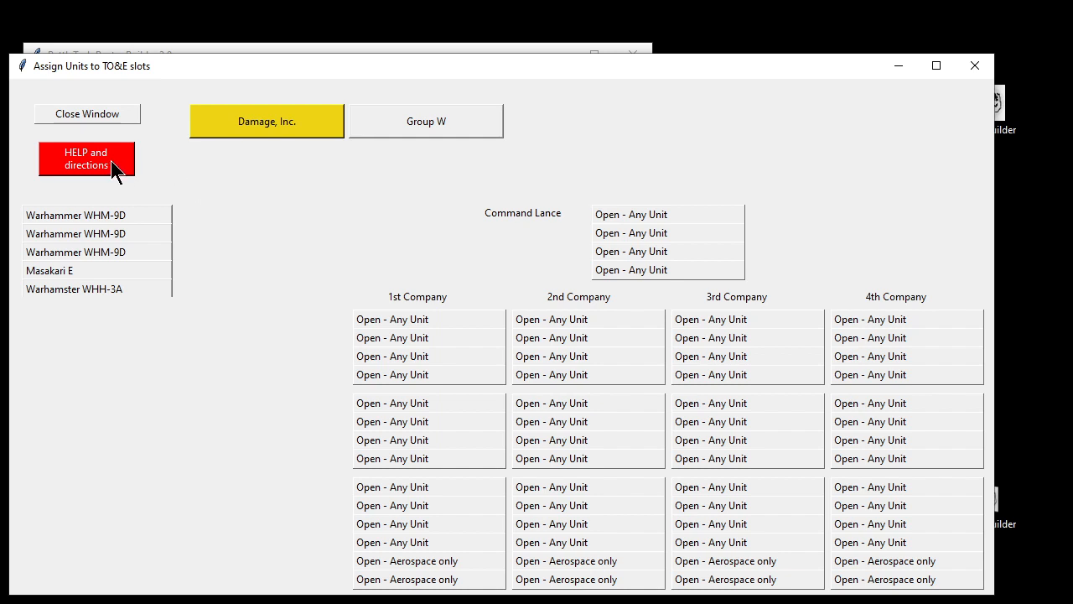
Step: Read the help and directions for assigning units to TO&E slots and close them
mouse_move(111, 225)
click(85, 164)
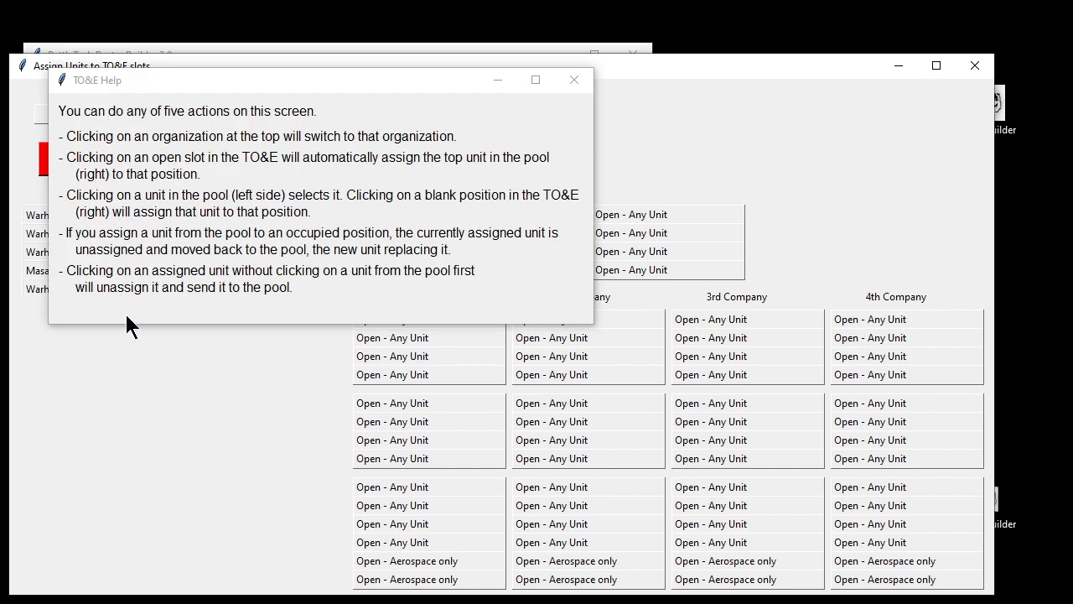
click(573, 81)
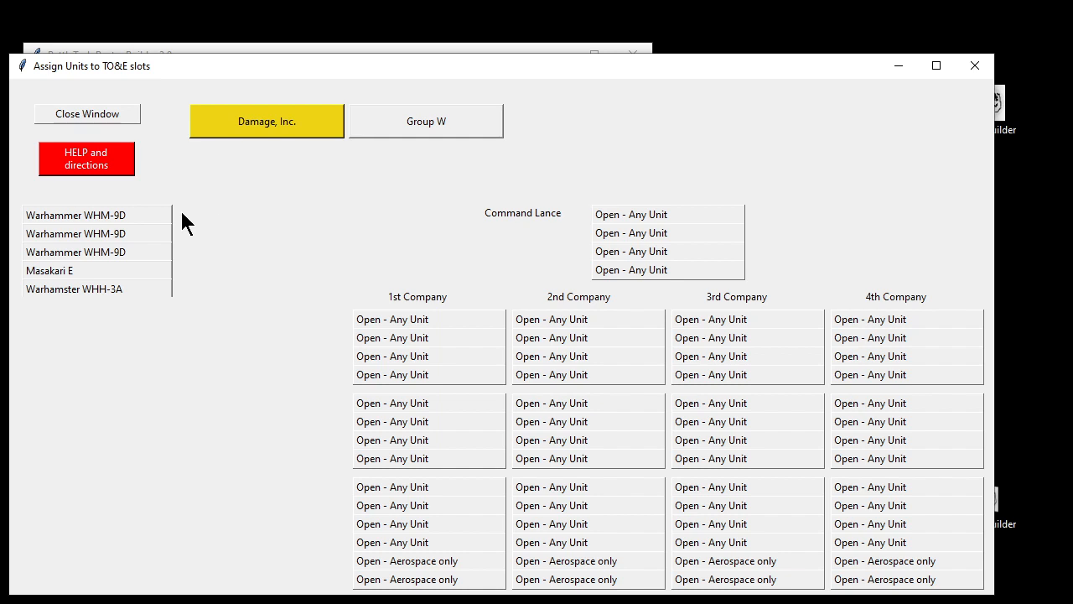
Step: Assign the first Warhammer WHM-9D in the pool to the third slot of 2nd Company's first lance
mouse_move(112, 220)
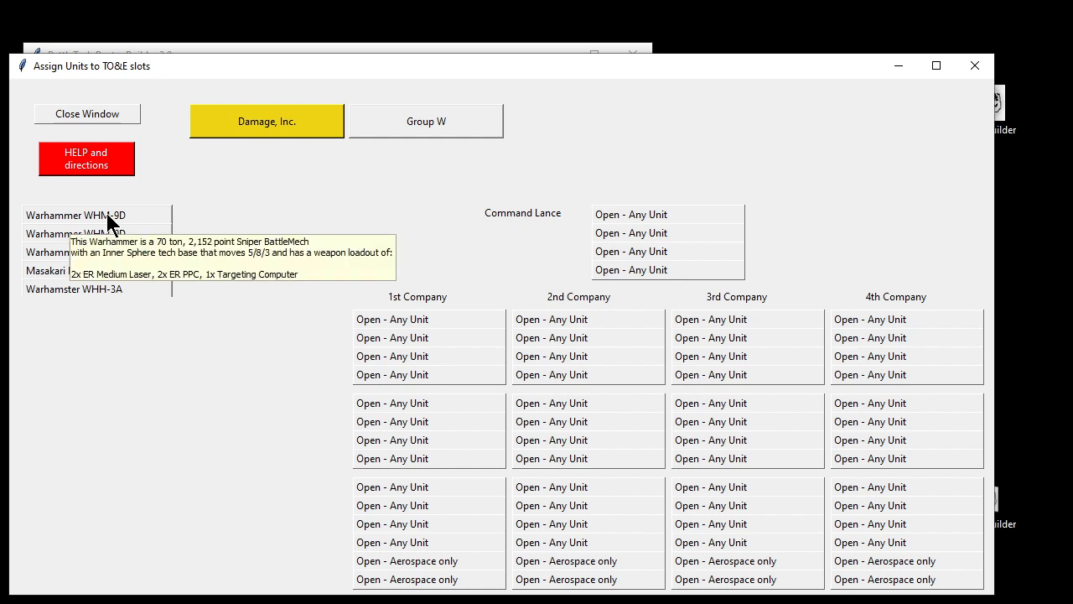
click(106, 213)
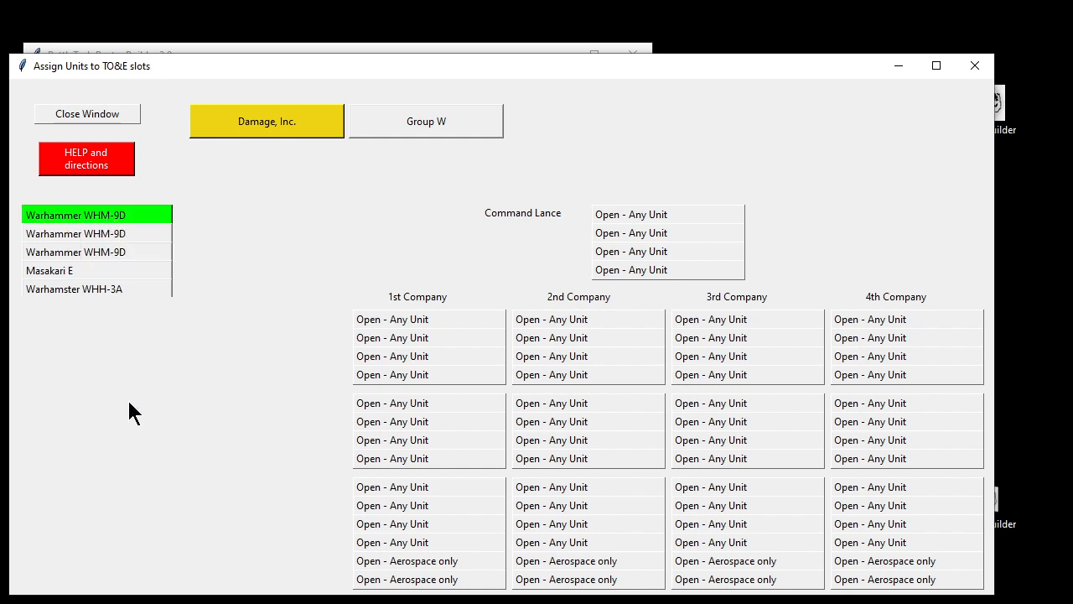
click(598, 357)
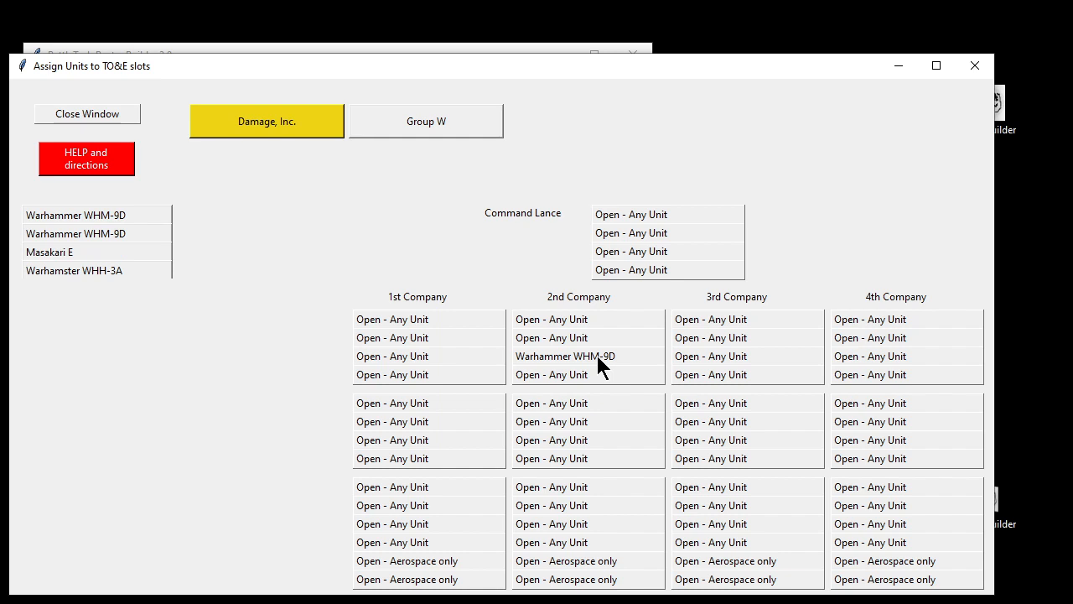
Step: Fill the first open slot of 3rd Company with the top pool unit and unassign it back to the pool
click(704, 320)
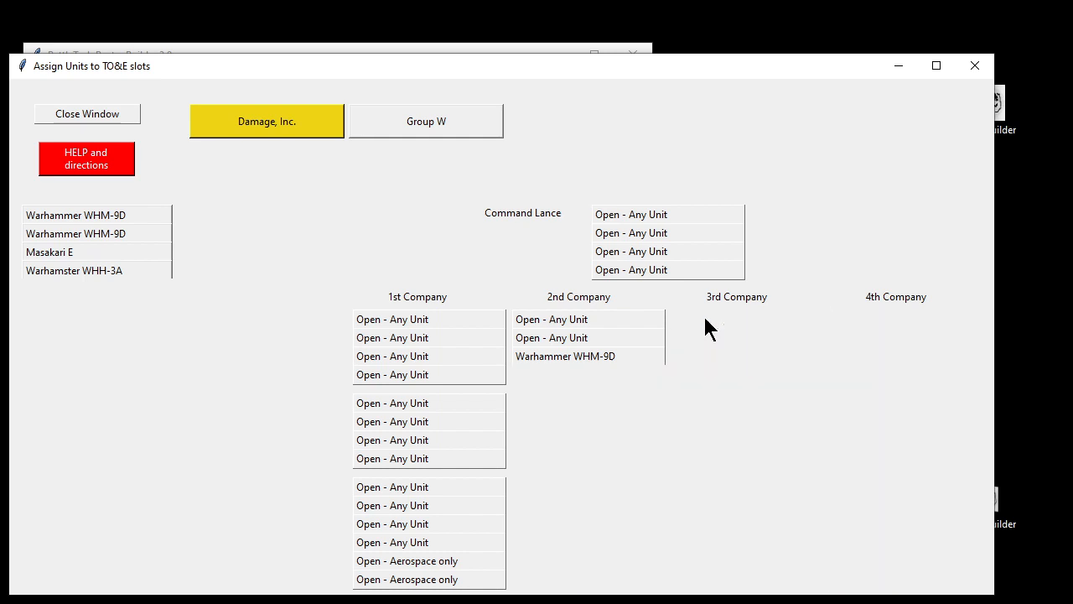
mouse_move(106, 210)
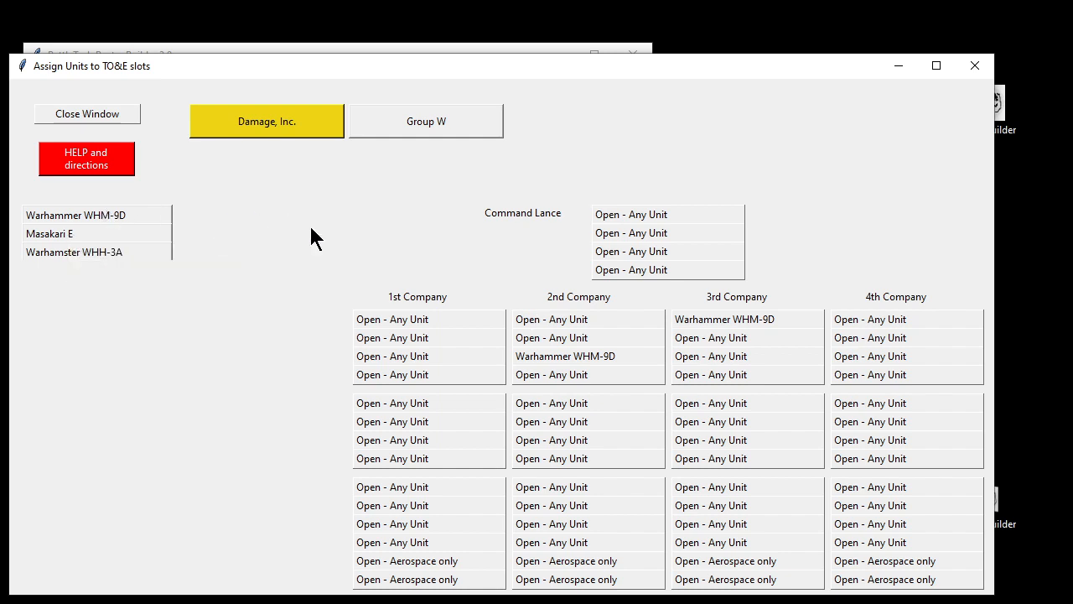
click(734, 320)
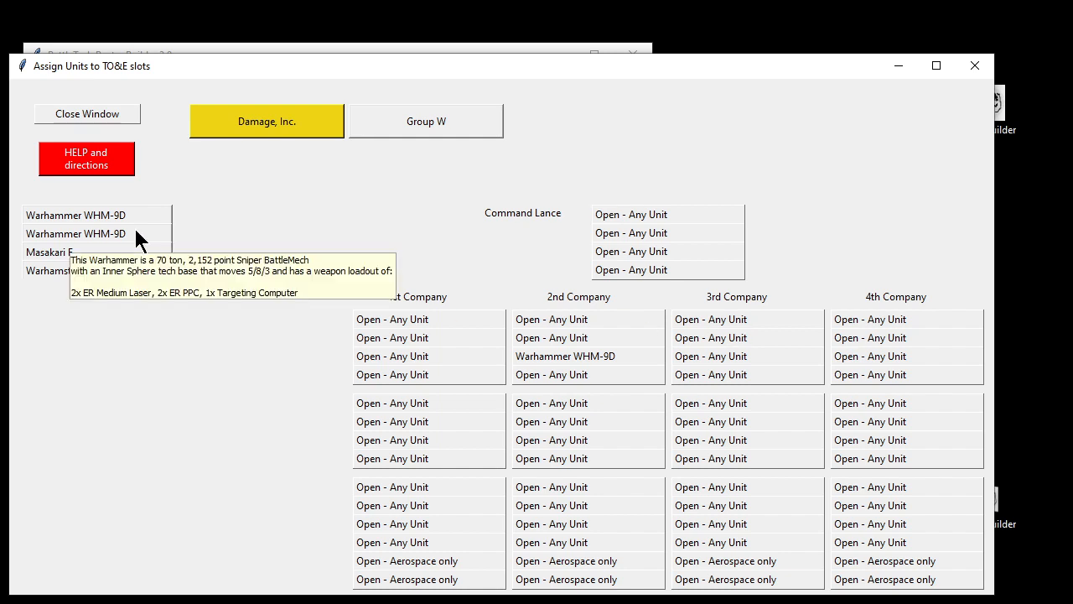
Step: Put Masakari E in the third slot of 2nd Company's first lance, replacing the Warhammer WHM-9D, and close the TO&E window
click(45, 251)
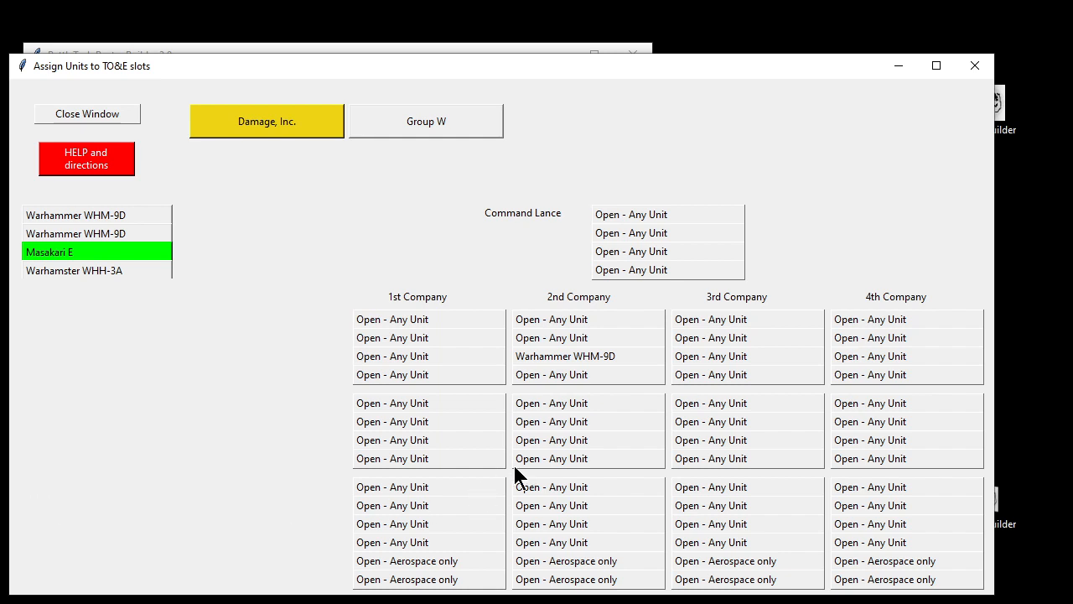
click(576, 355)
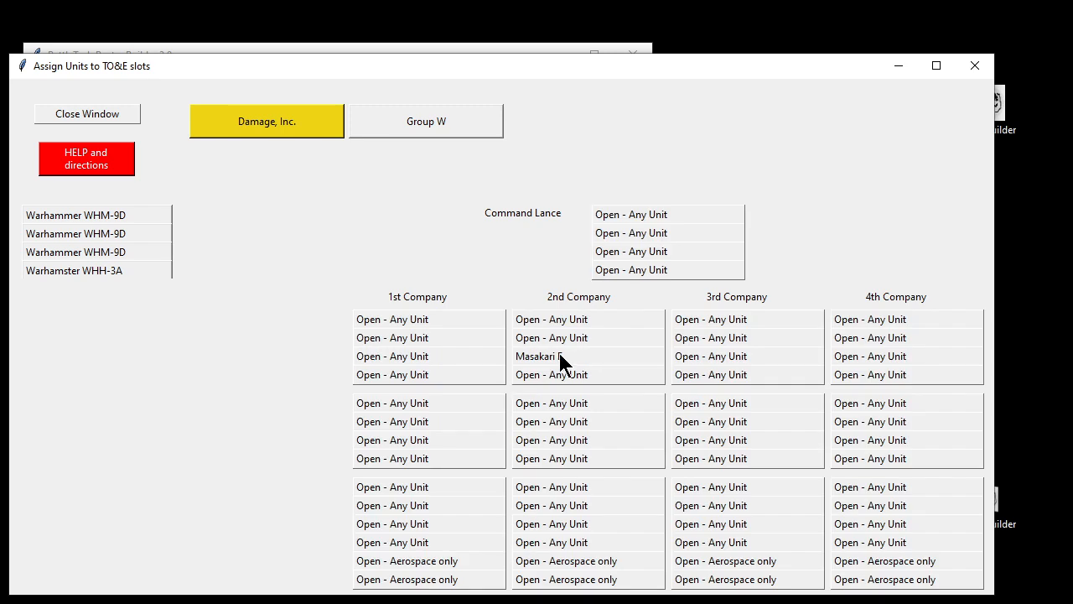
mouse_move(115, 273)
click(124, 118)
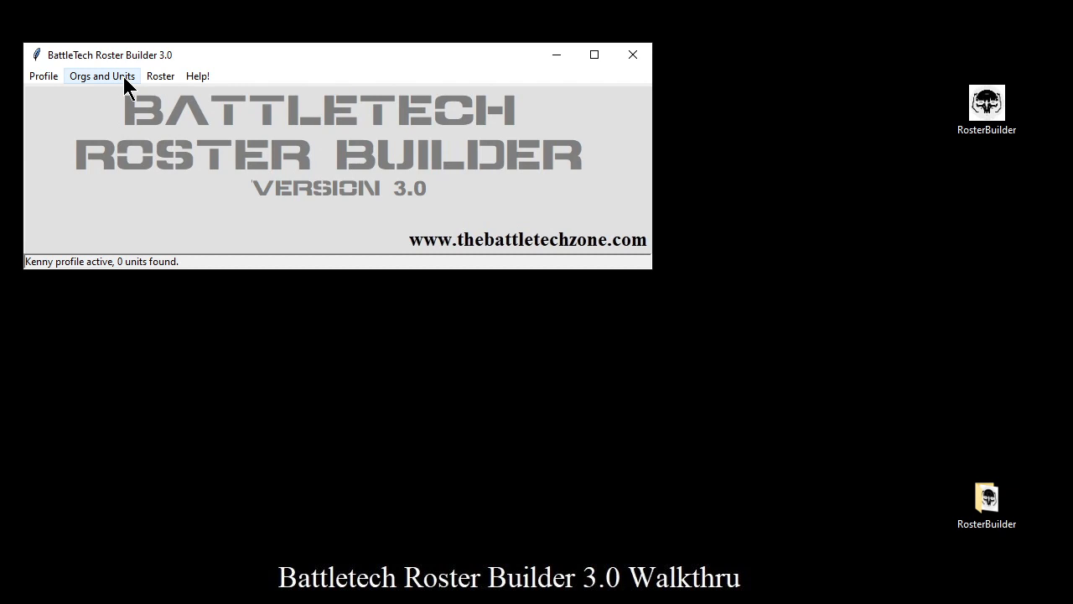
Step: View the organization choices for the printed organizational report and close it without selecting one
click(124, 76)
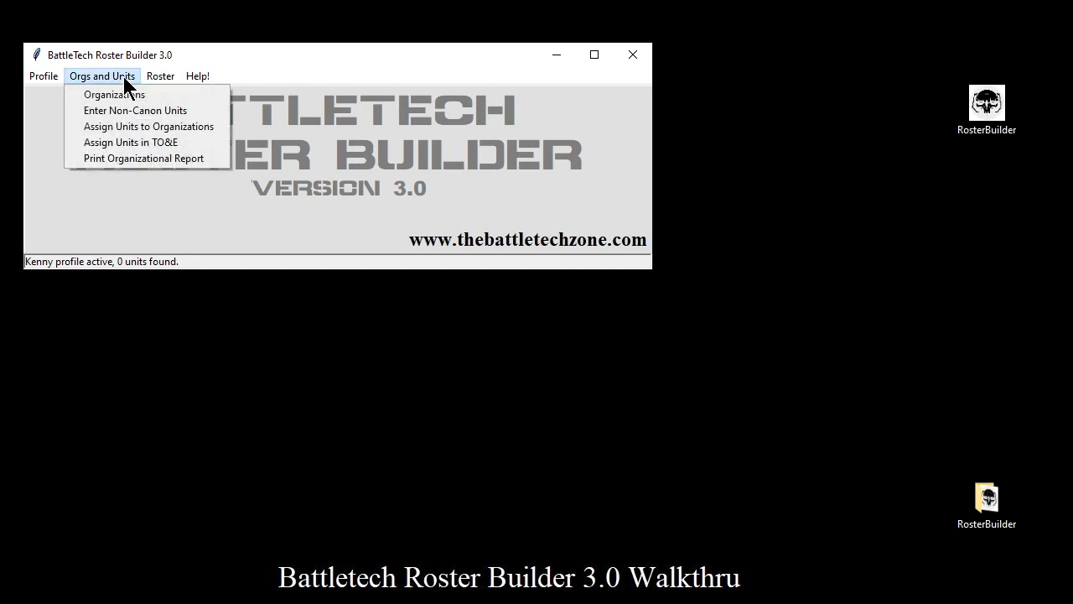
click(117, 158)
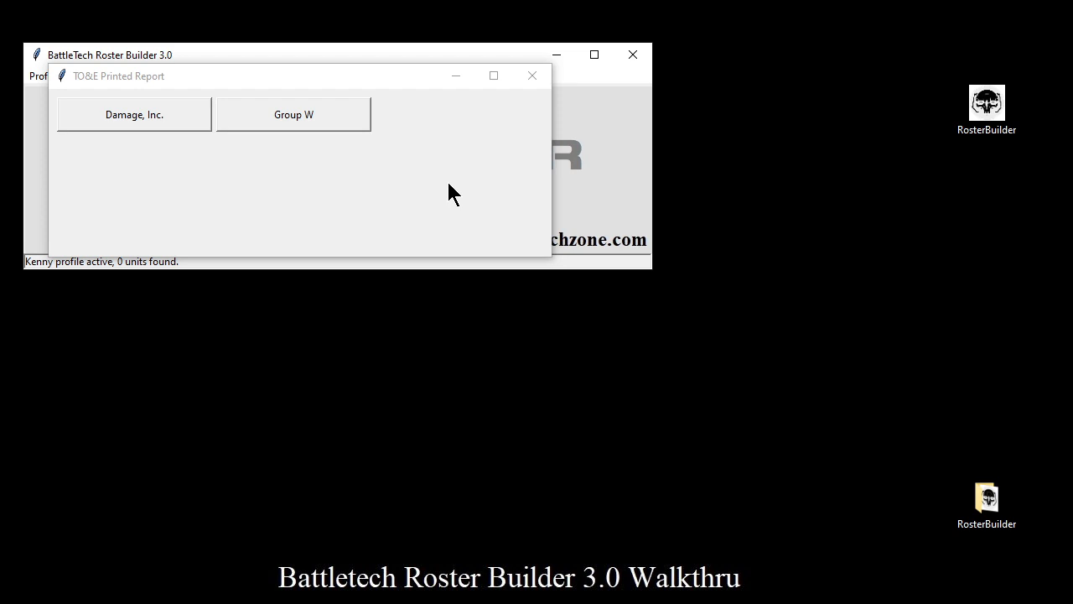
click(523, 78)
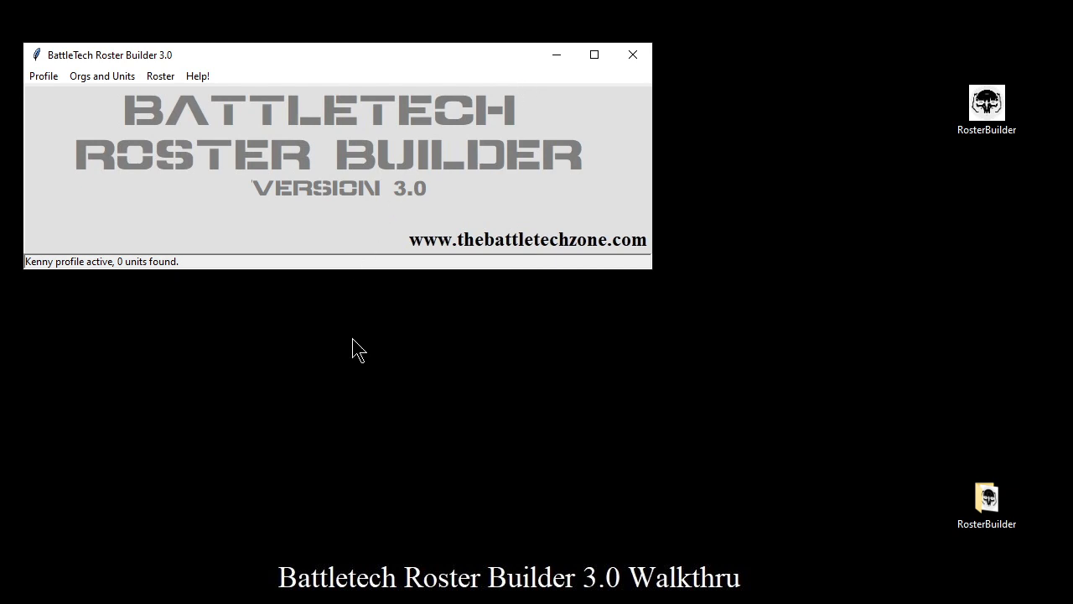